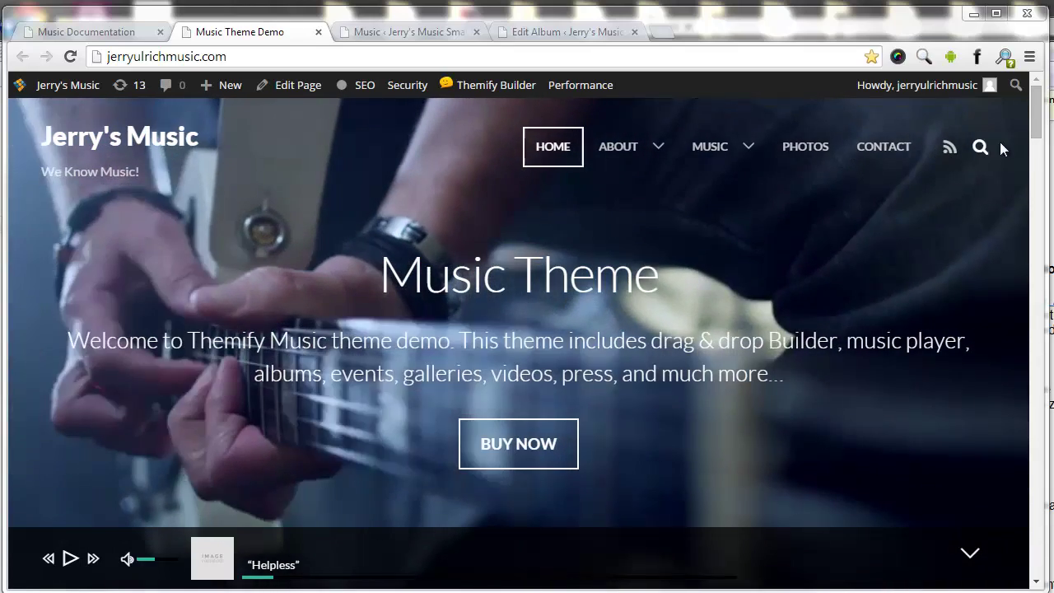
# - Scroll through the demo homepage, then play and pause the track in the footer audio player
pyautogui.scroll(-1, 1030, 171)
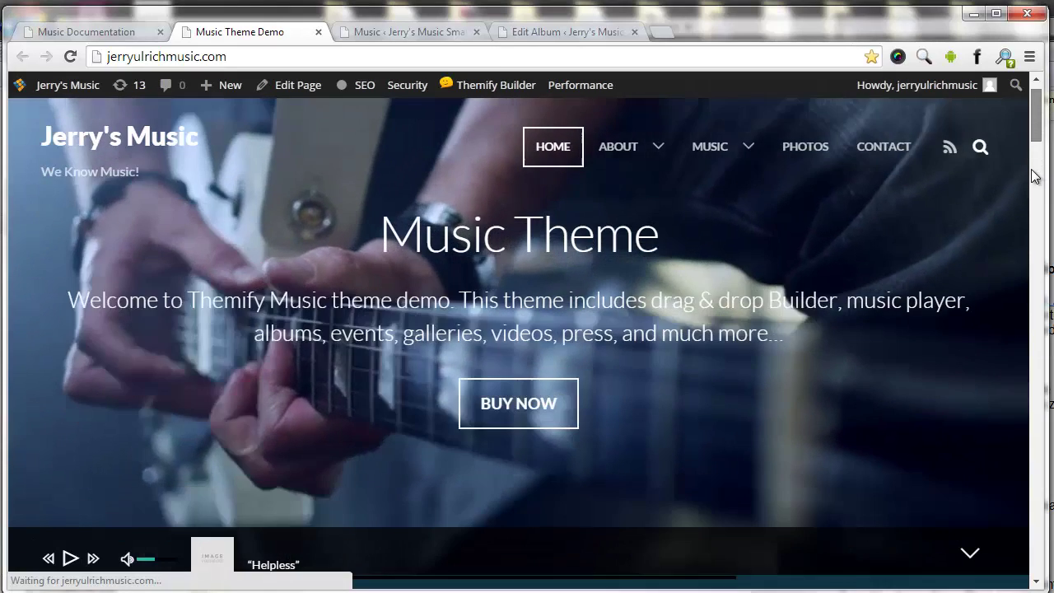
pyautogui.scroll(-4, 983, 296)
pyautogui.scroll(-3, 741, 395)
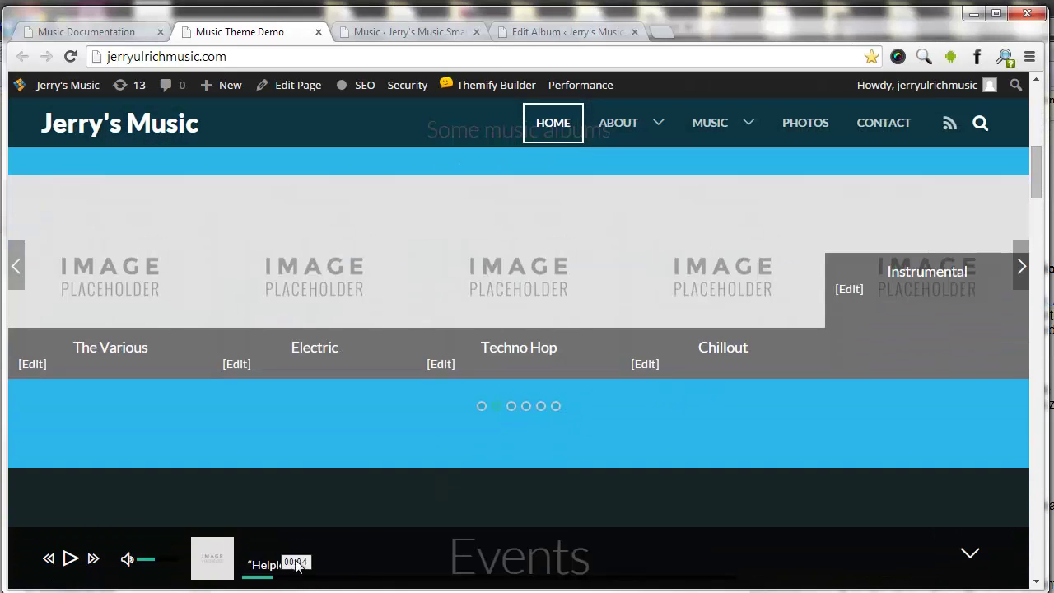
pyautogui.click(70, 558)
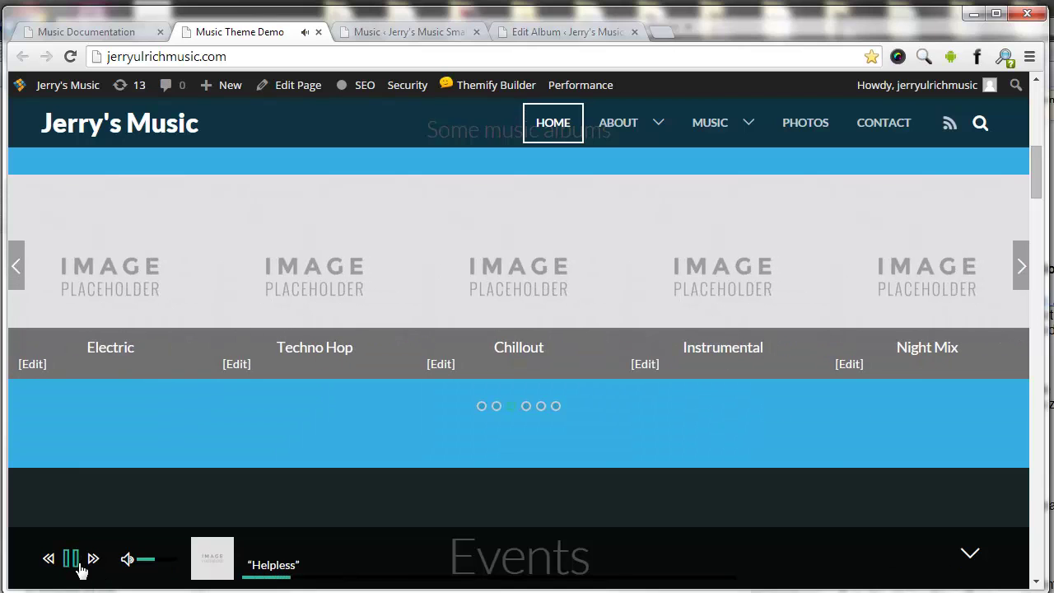
pyautogui.click(79, 565)
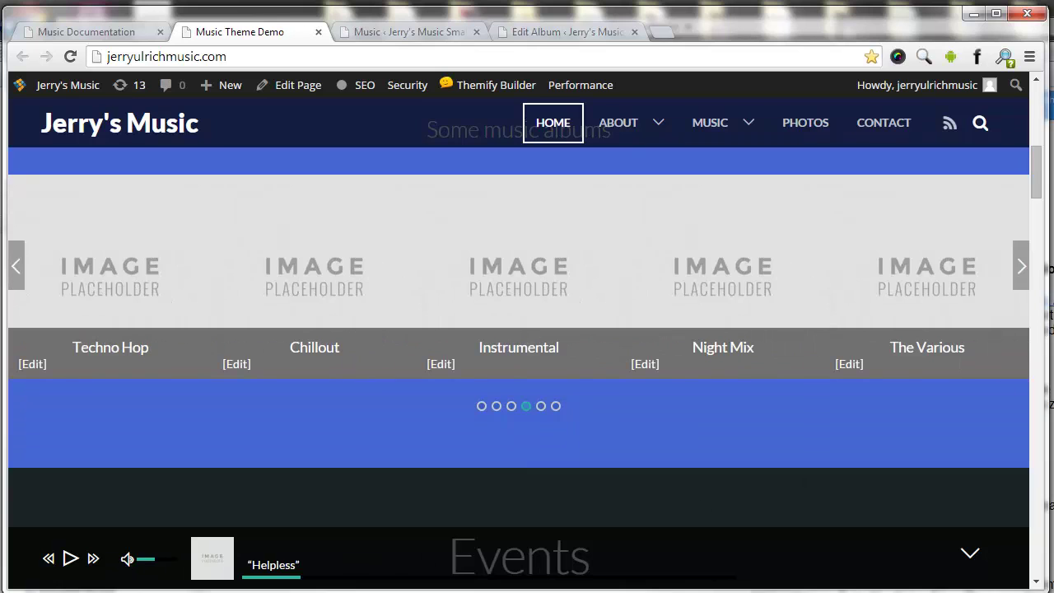
pyautogui.moveTo(1039, 163); pyautogui.dragTo(1036, 260)
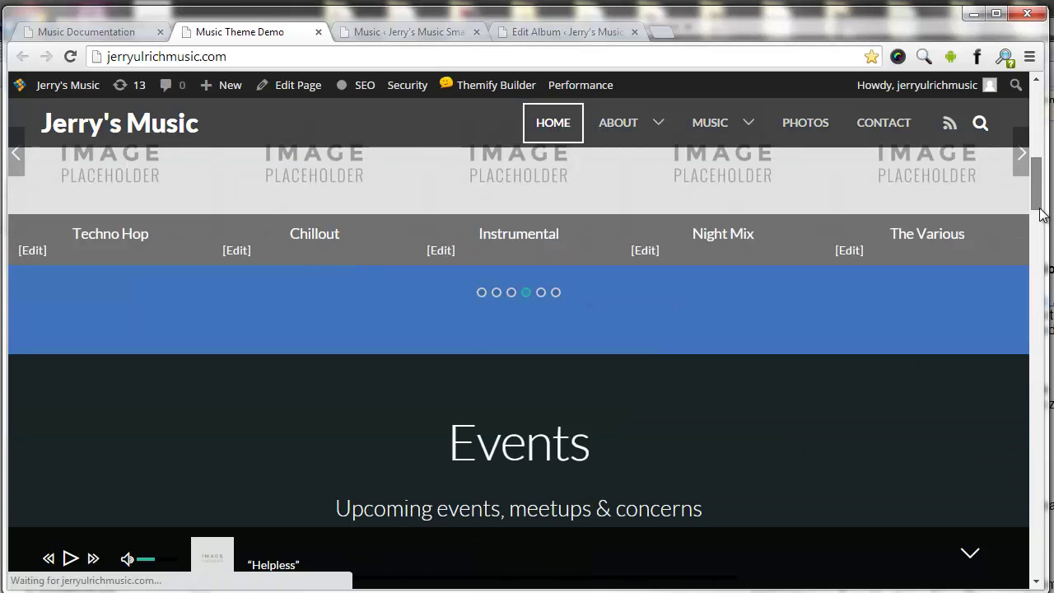
pyautogui.scroll(-5, 983, 503)
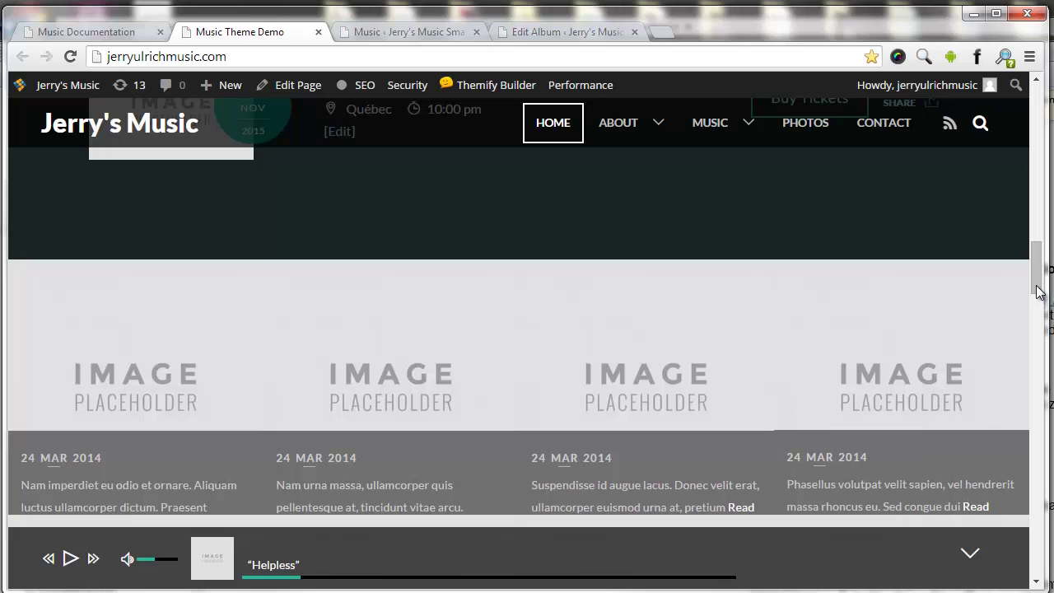
pyautogui.moveTo(1037, 286); pyautogui.dragTo(1037, 282)
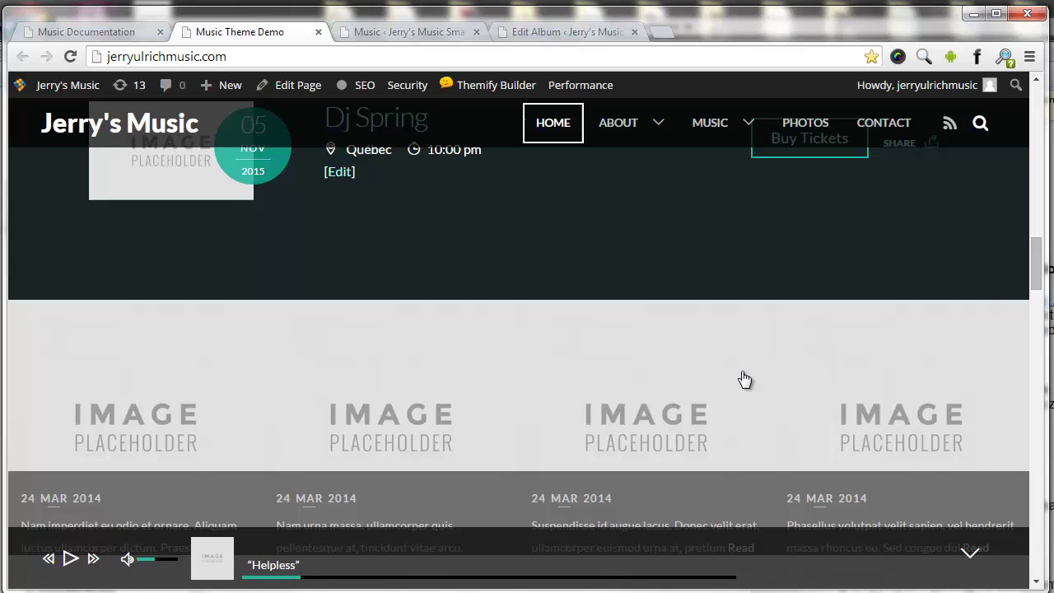
# - Scroll Theme Settings to the Audio Player section, highlighting its heading and the Night Mix album setting
pyautogui.click(431, 31)
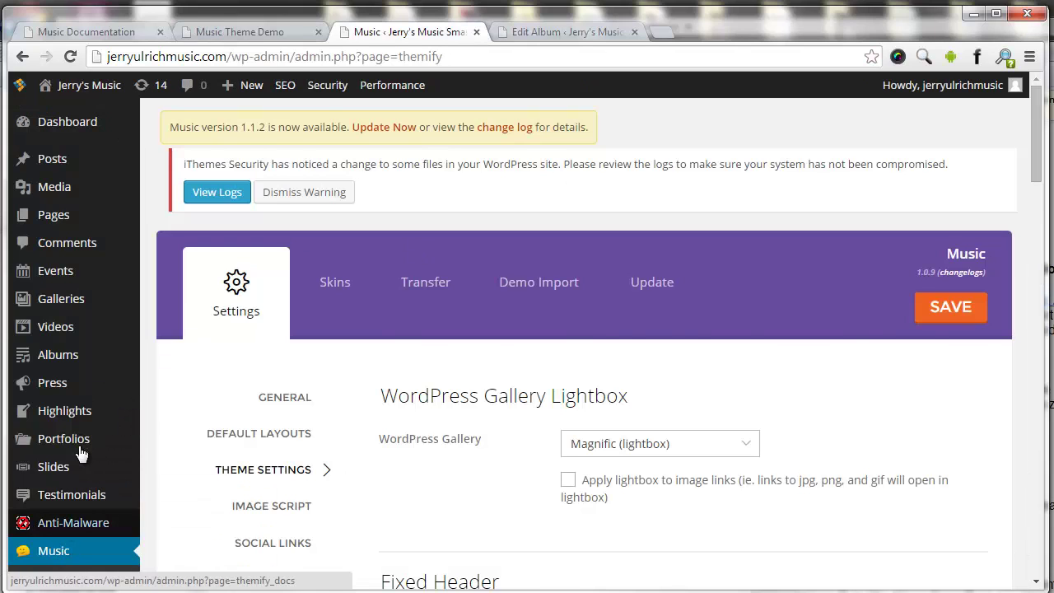
pyautogui.scroll(-2, 83, 453)
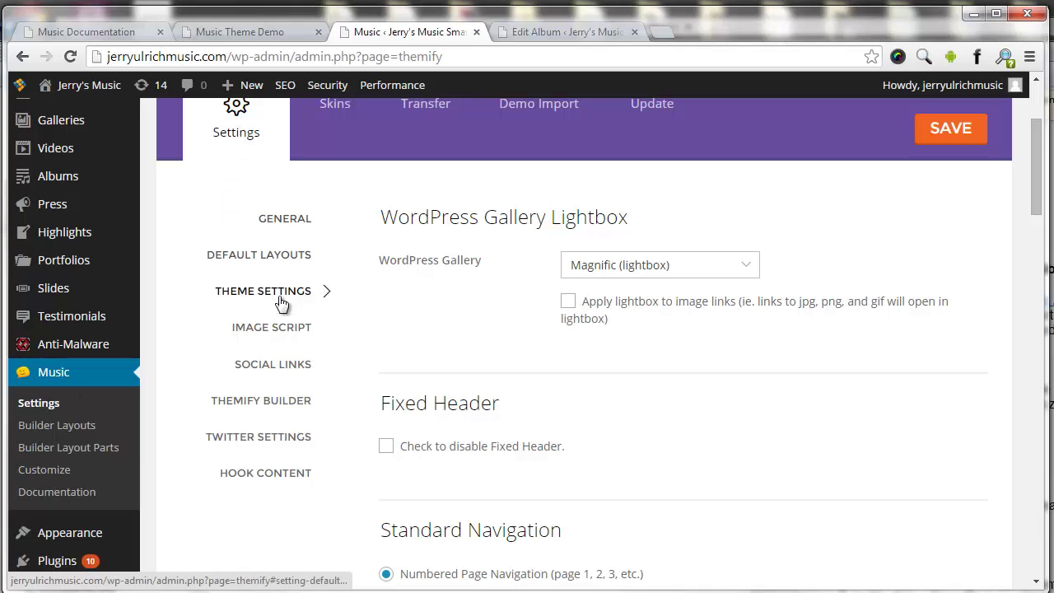
pyautogui.scroll(-2, 422, 306)
pyautogui.scroll(-2, 421, 306)
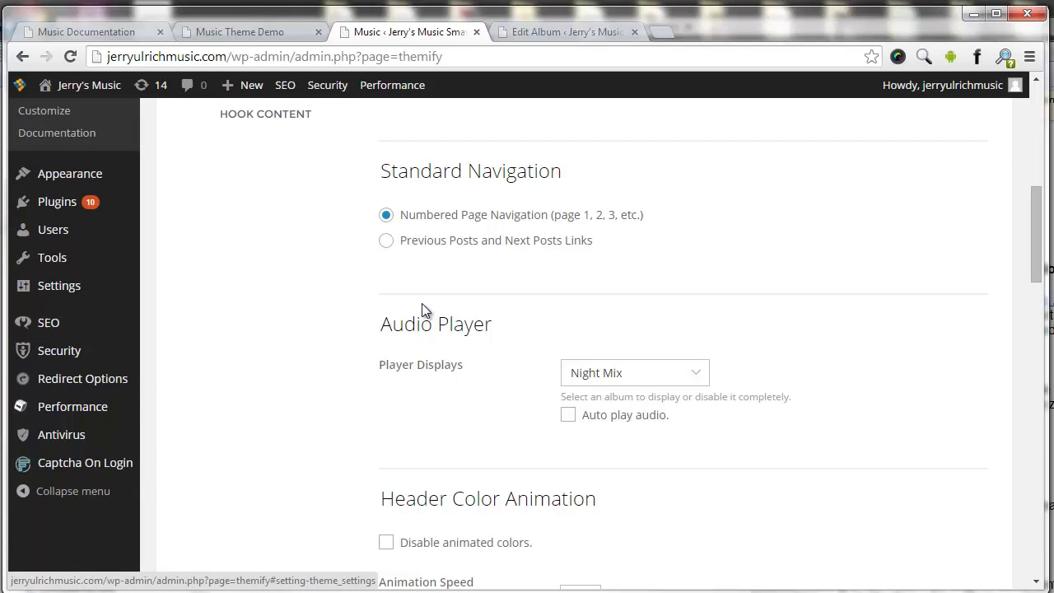
pyautogui.moveTo(381, 324); pyautogui.dragTo(522, 324)
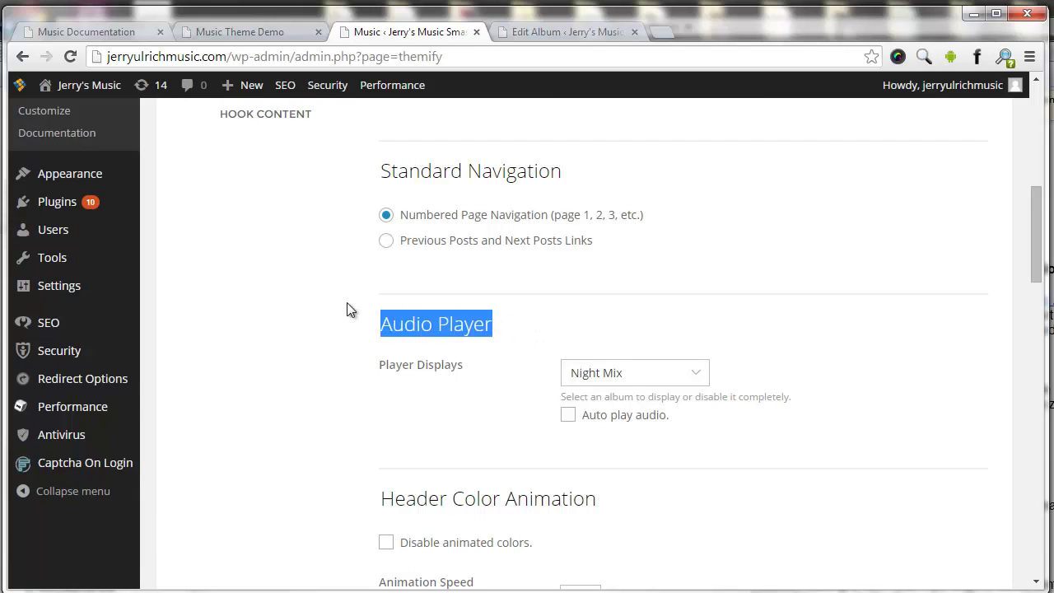
pyautogui.scroll(4, 189, 287)
pyautogui.scroll(2, 165, 294)
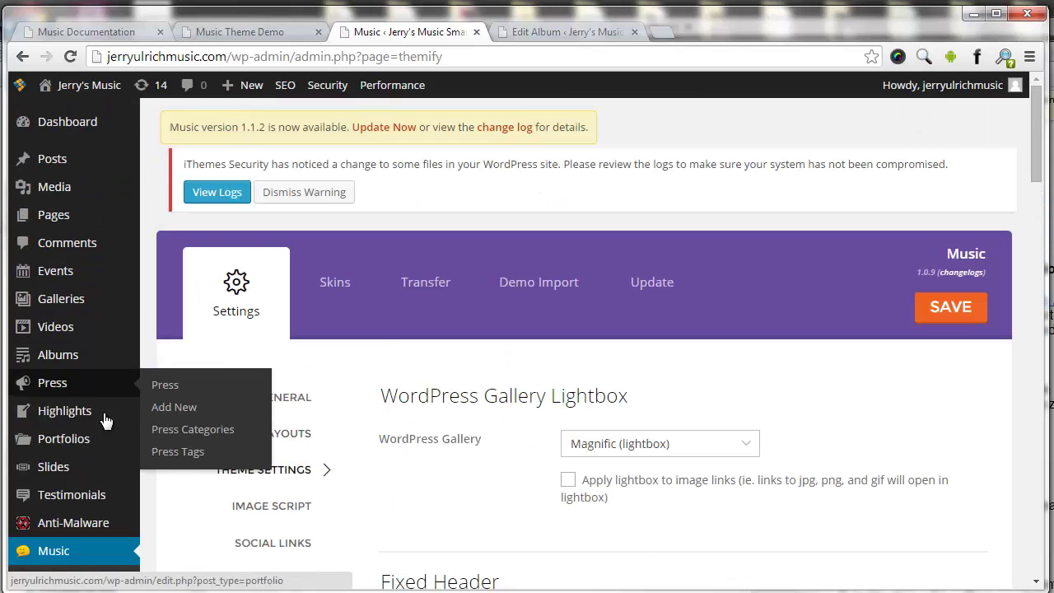
pyautogui.scroll(-2, 54, 498)
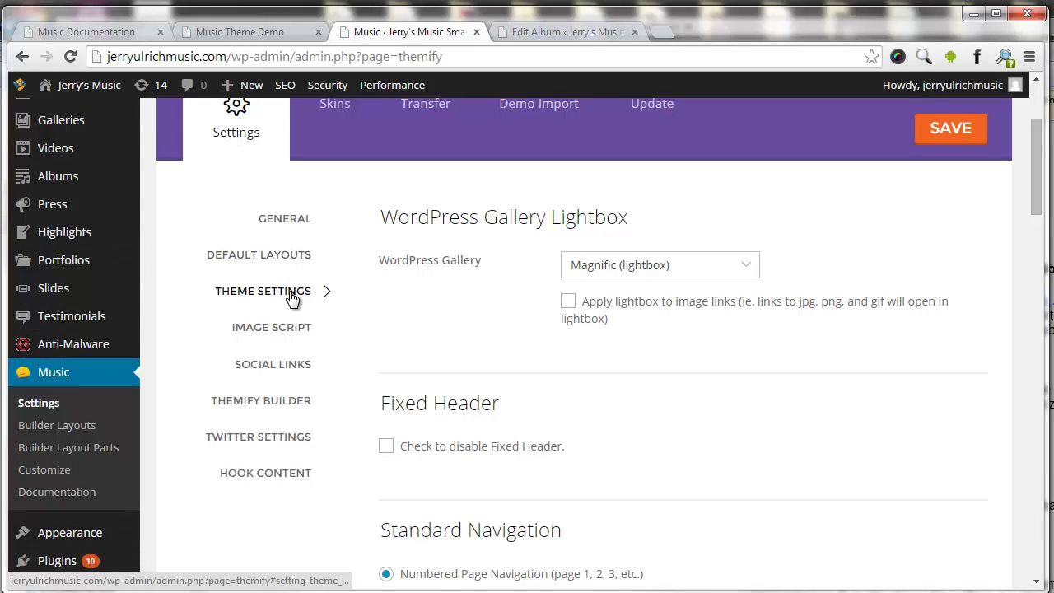
pyautogui.scroll(-2, 558, 323)
pyautogui.scroll(-2, 557, 323)
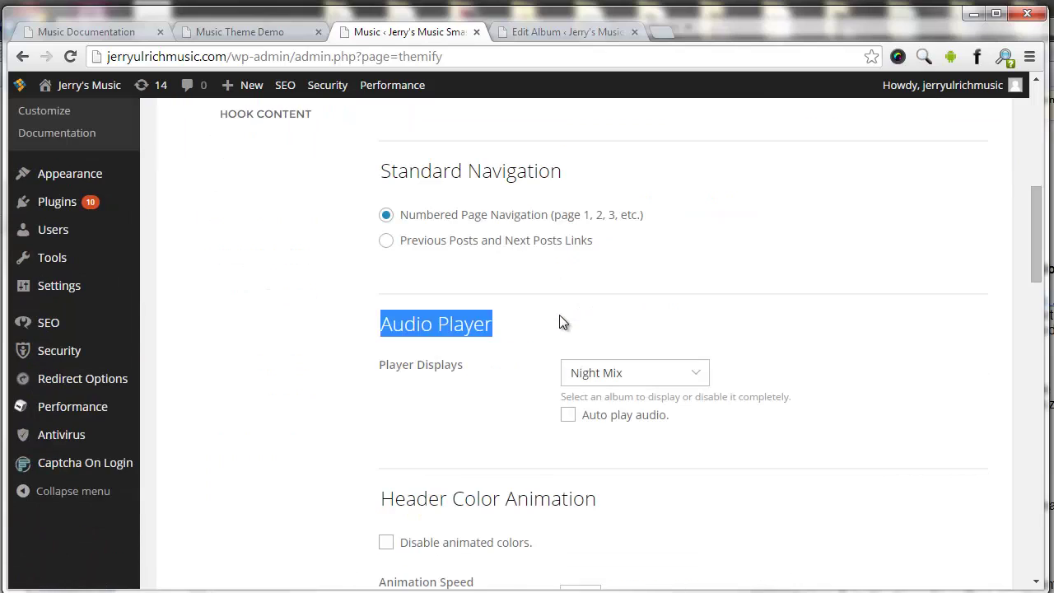
pyautogui.click(631, 386)
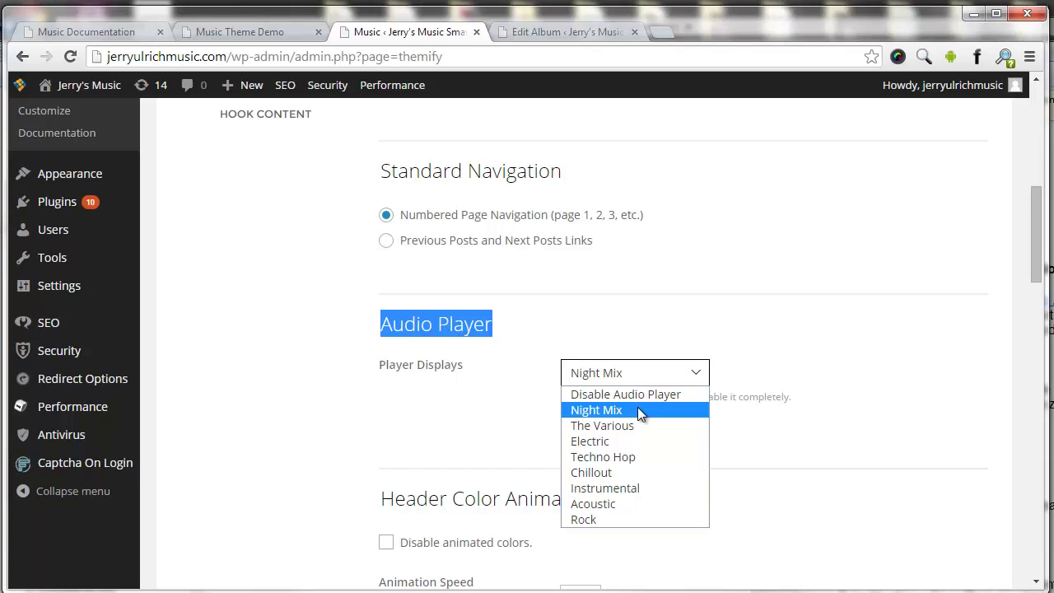
pyautogui.click(776, 404)
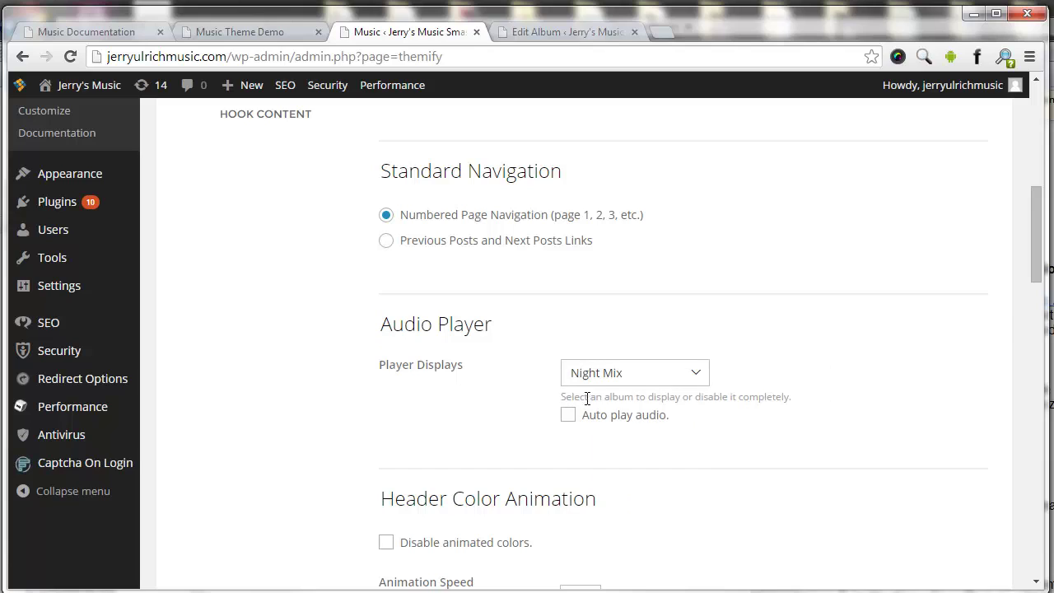
pyautogui.moveTo(667, 398); pyautogui.dragTo(795, 395)
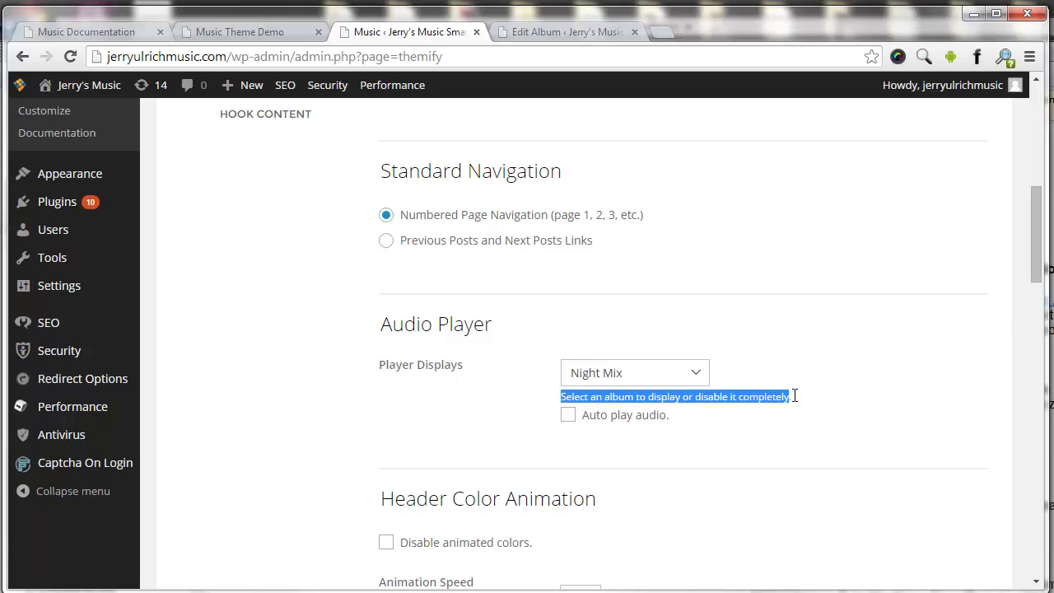
pyautogui.click(587, 393)
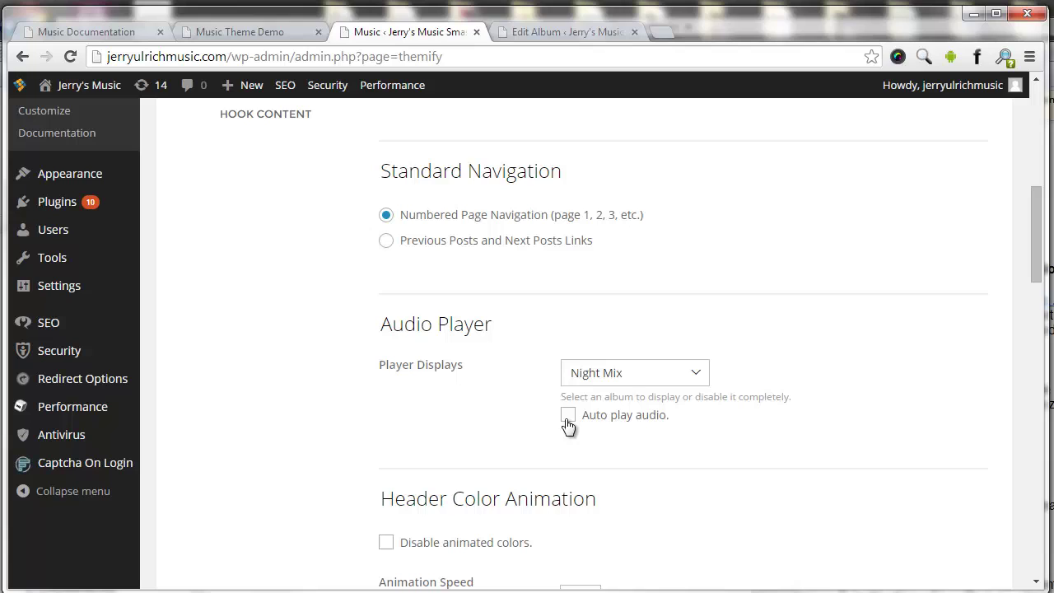
pyautogui.click(605, 373)
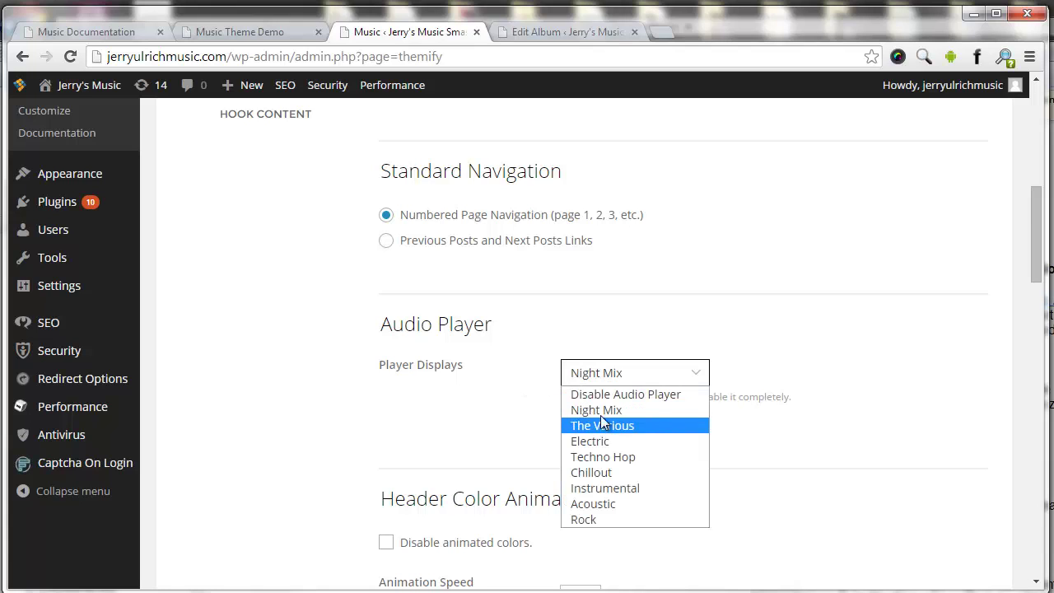
pyautogui.click(555, 406)
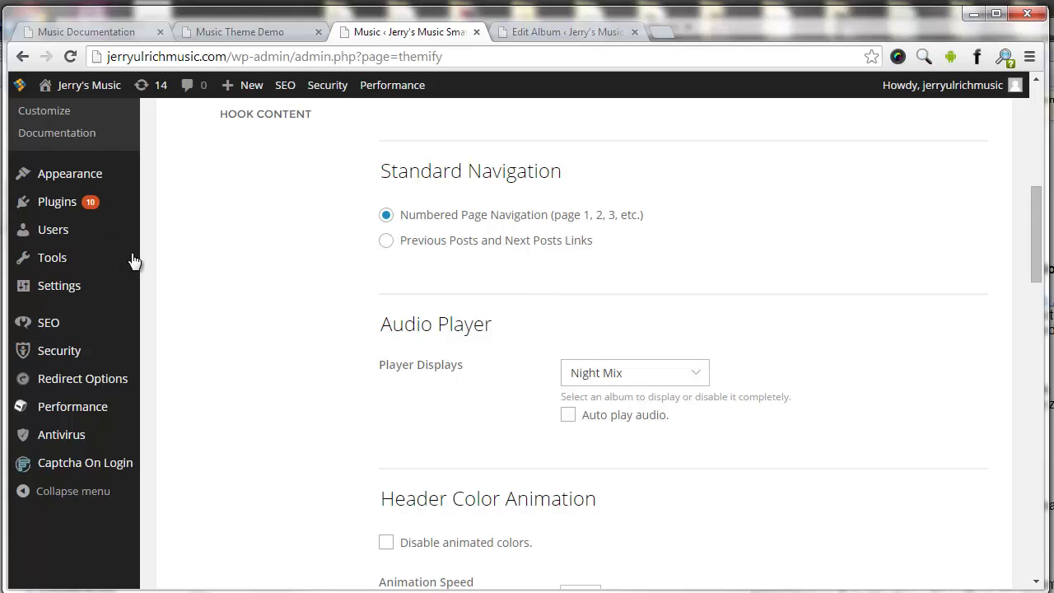
pyautogui.scroll(6, 149, 252)
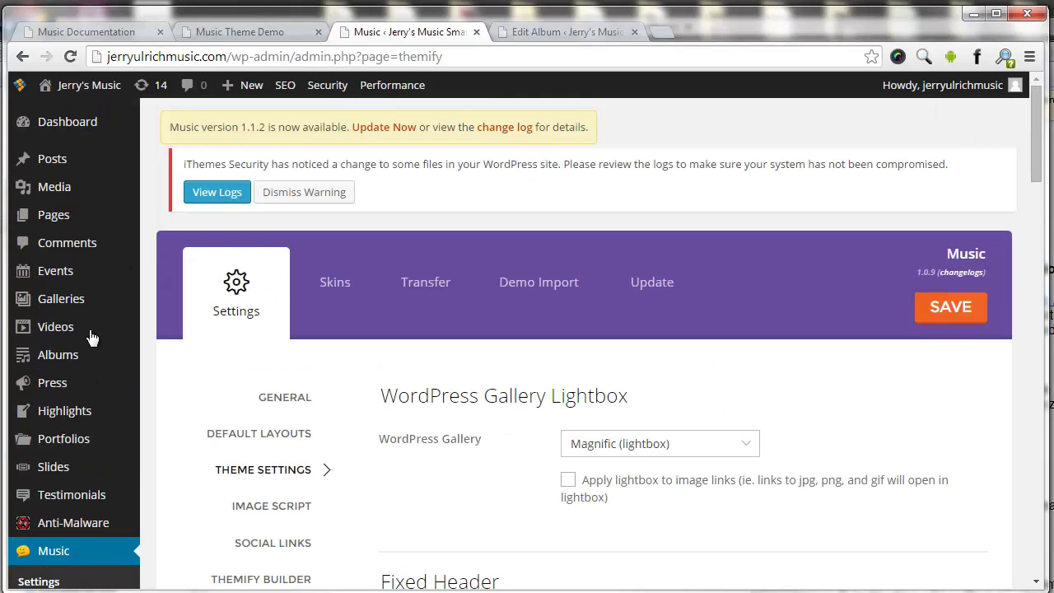
pyautogui.moveTo(58, 355)
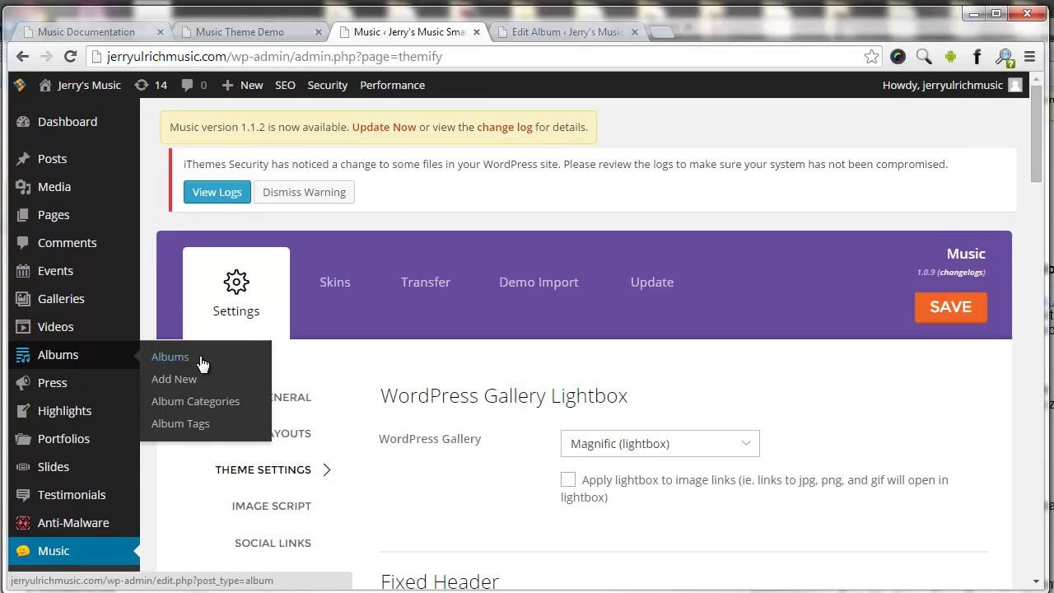
# - Go from the Night Mix Edit Album tab back to the Albums list, with Night Mix first
pyautogui.click(562, 30)
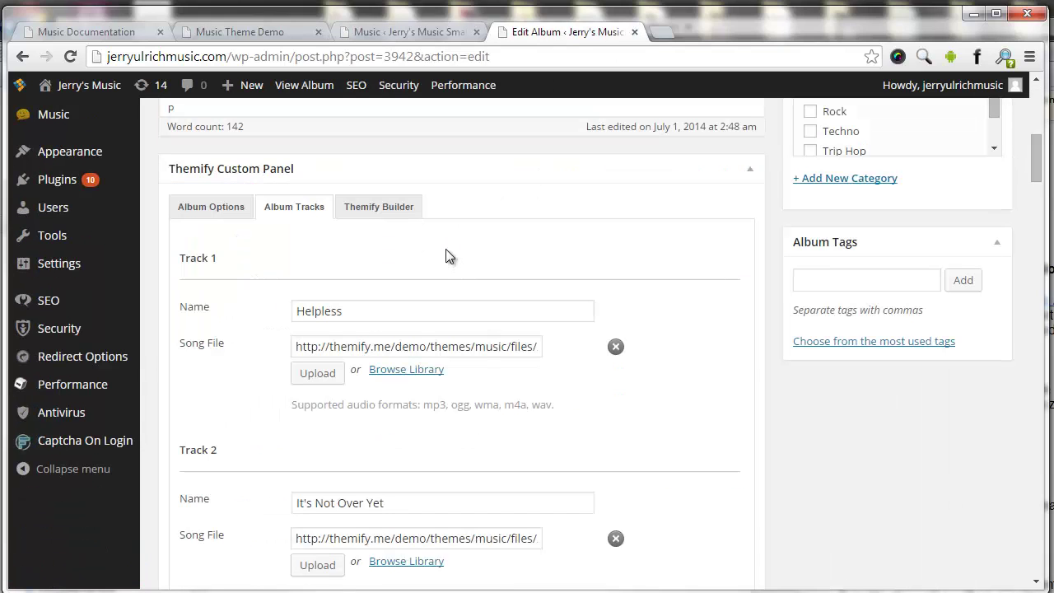
pyautogui.scroll(2, 450, 233)
pyautogui.scroll(2, 236, 179)
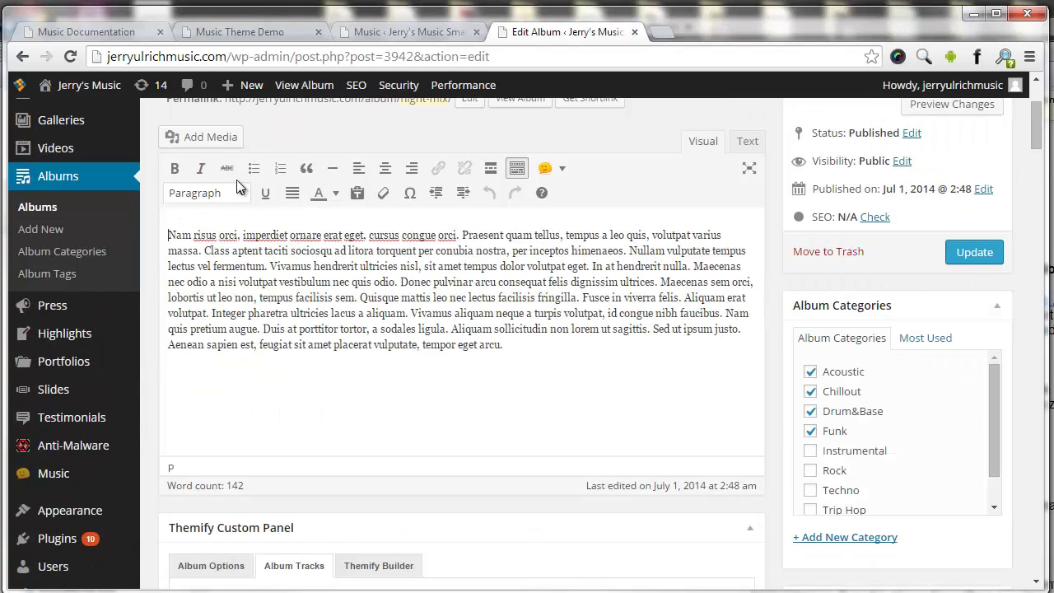
pyautogui.scroll(2, 98, 132)
pyautogui.click(23, 57)
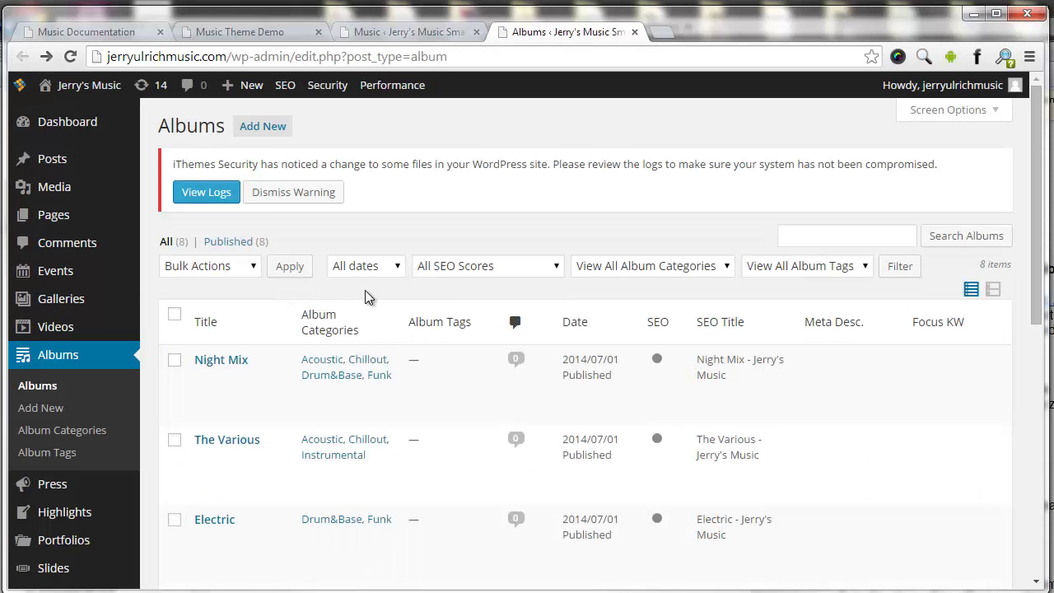
pyautogui.scroll(-2, 365, 288)
pyautogui.scroll(3, 625, 330)
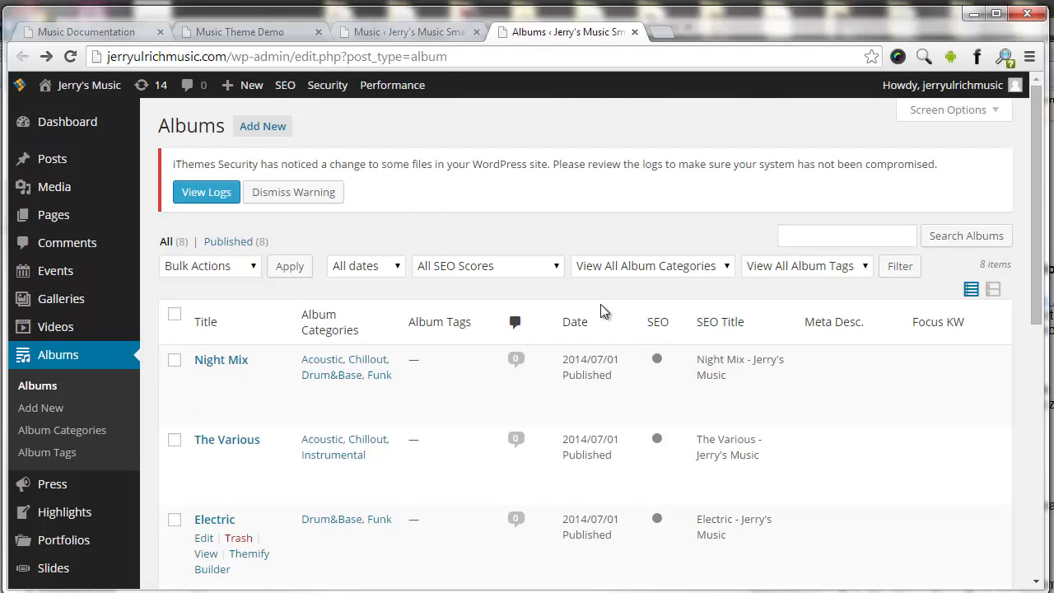
# - Open the Night Mix album for editing and highlight its title
pyautogui.click(213, 378)
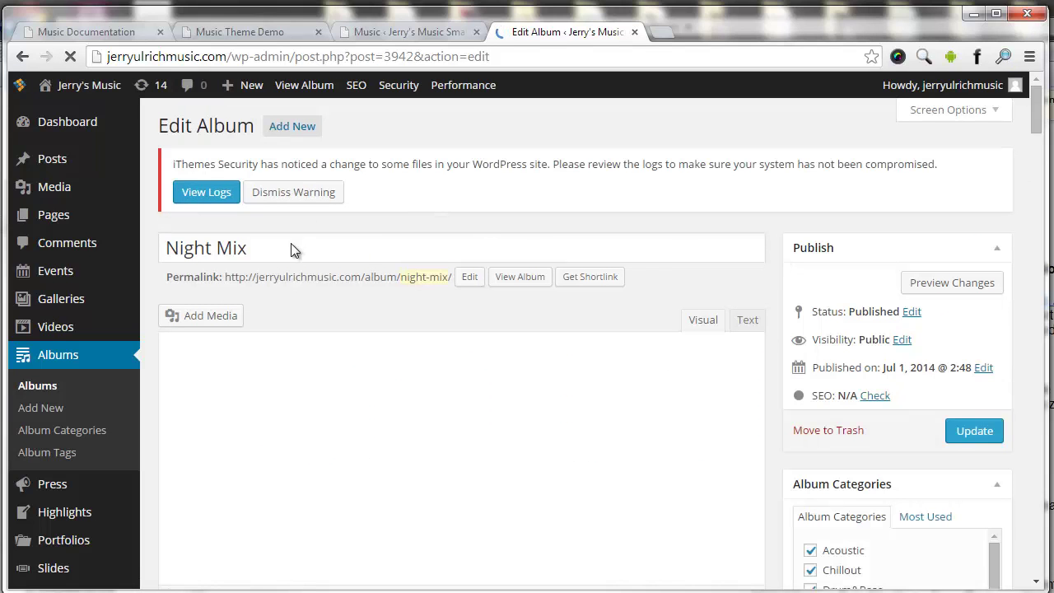
pyautogui.click(291, 242)
pyautogui.moveTo(181, 242); pyautogui.dragTo(417, 245)
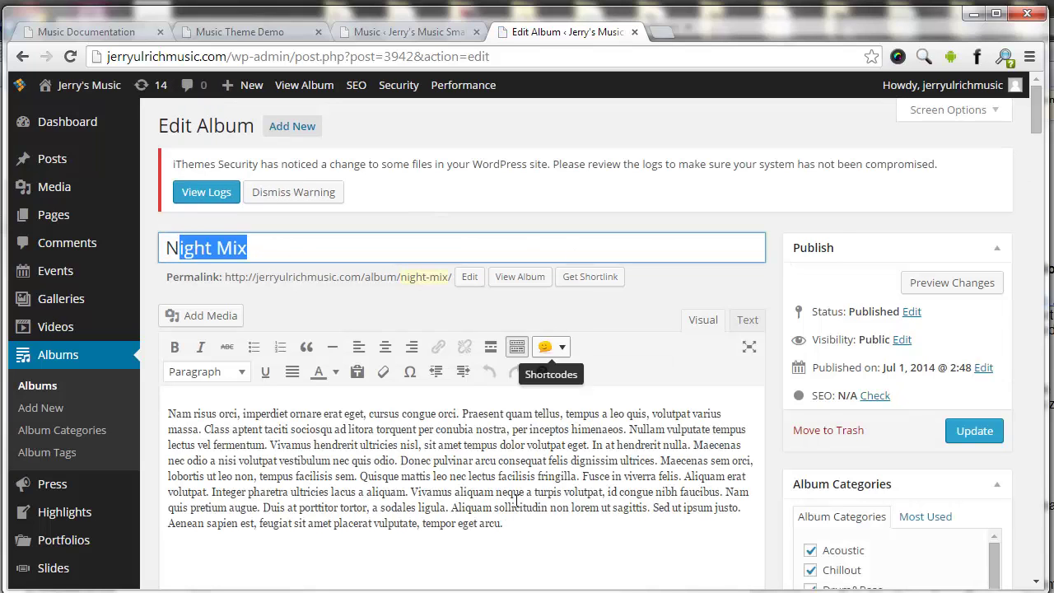
pyautogui.moveTo(1038, 140); pyautogui.dragTo(1042, 165)
# - Tick Funk in Album Categories alongside Acoustic, Chillout and Drum&Base
pyautogui.click(810, 304)
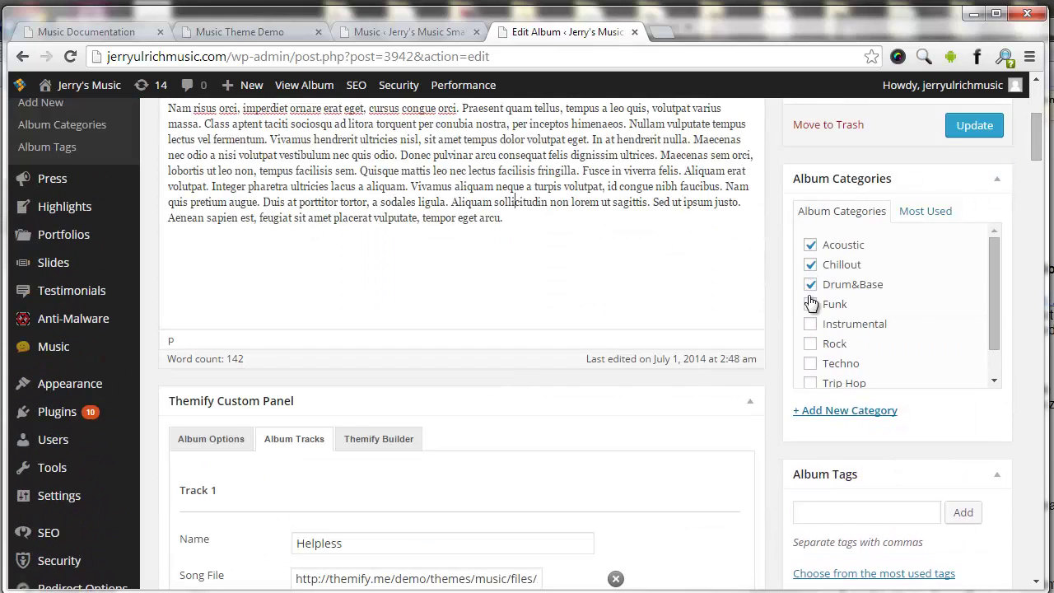
pyautogui.scroll(-1, 996, 340)
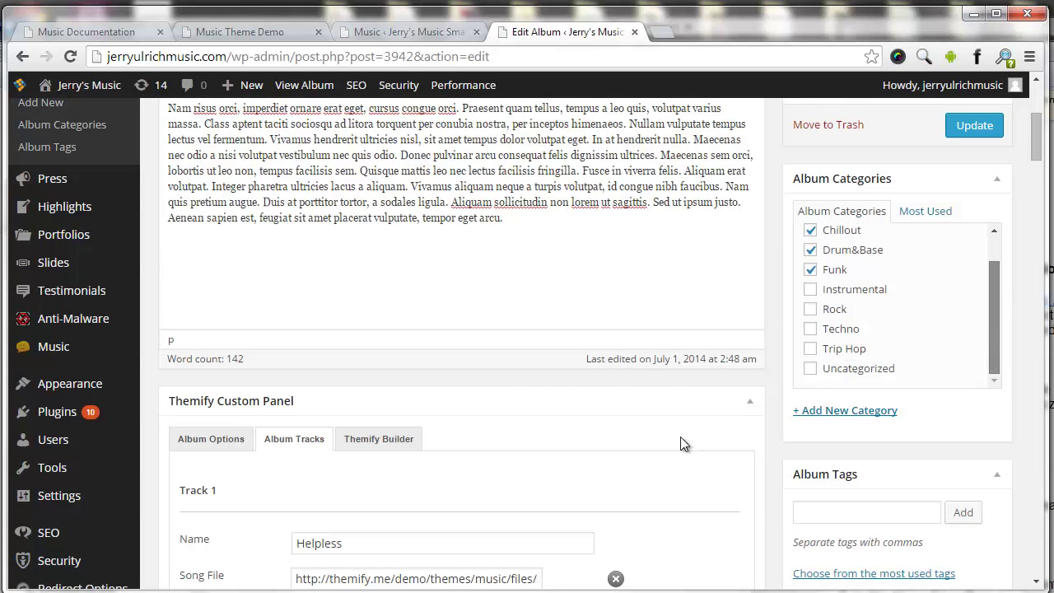
pyautogui.scroll(-2, 581, 426)
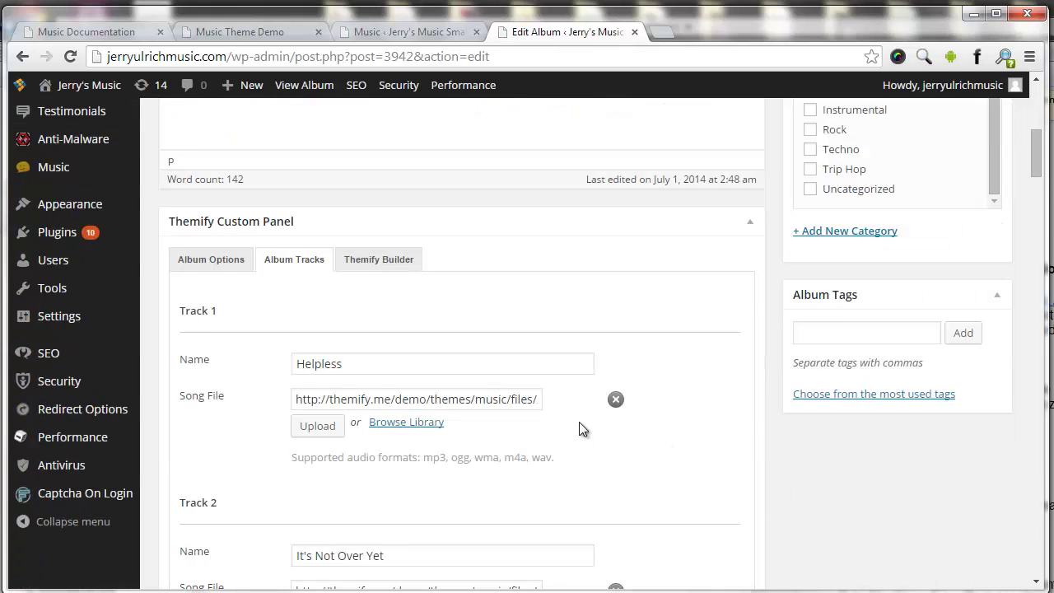
# - Review Night Mix's Album Options: Various Artists, released 2014, Acoustic genre and themify.me buy link
pyautogui.click(221, 262)
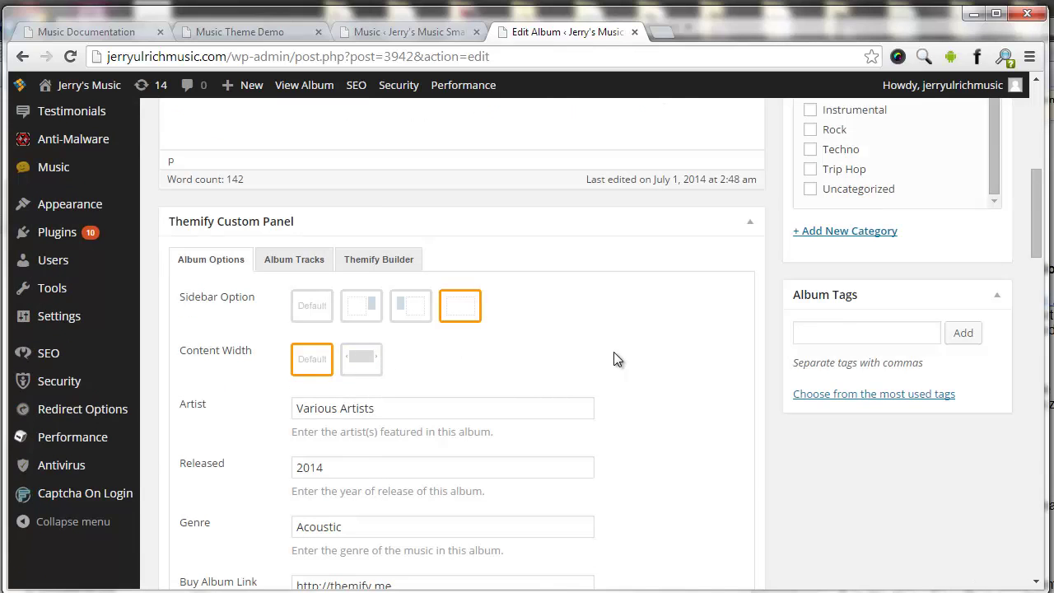
pyautogui.scroll(-2, 616, 357)
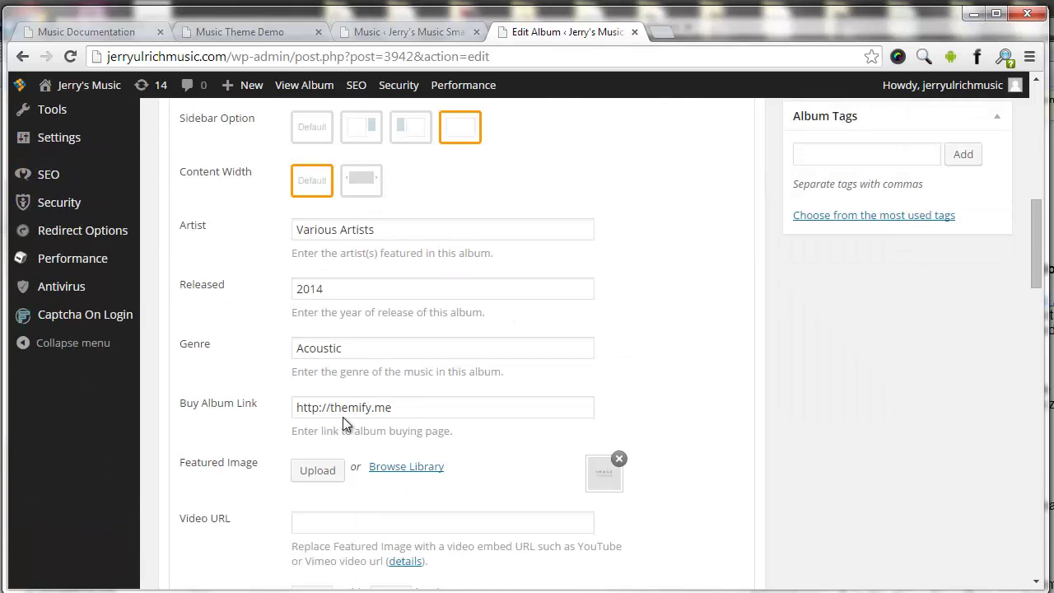
pyautogui.scroll(-2, 607, 331)
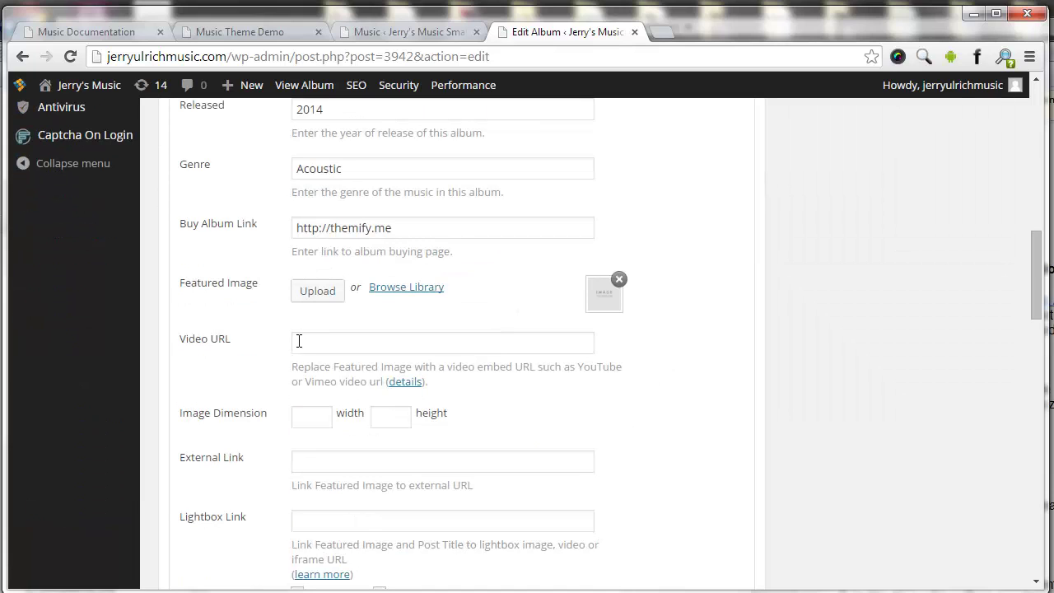
pyautogui.click(400, 345)
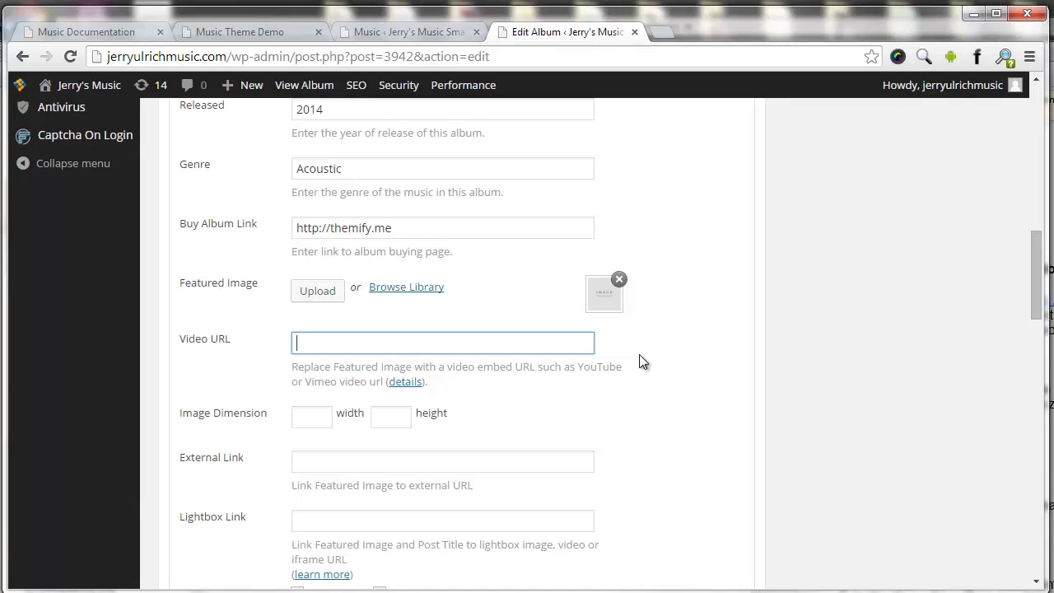
pyautogui.scroll(-2, 607, 366)
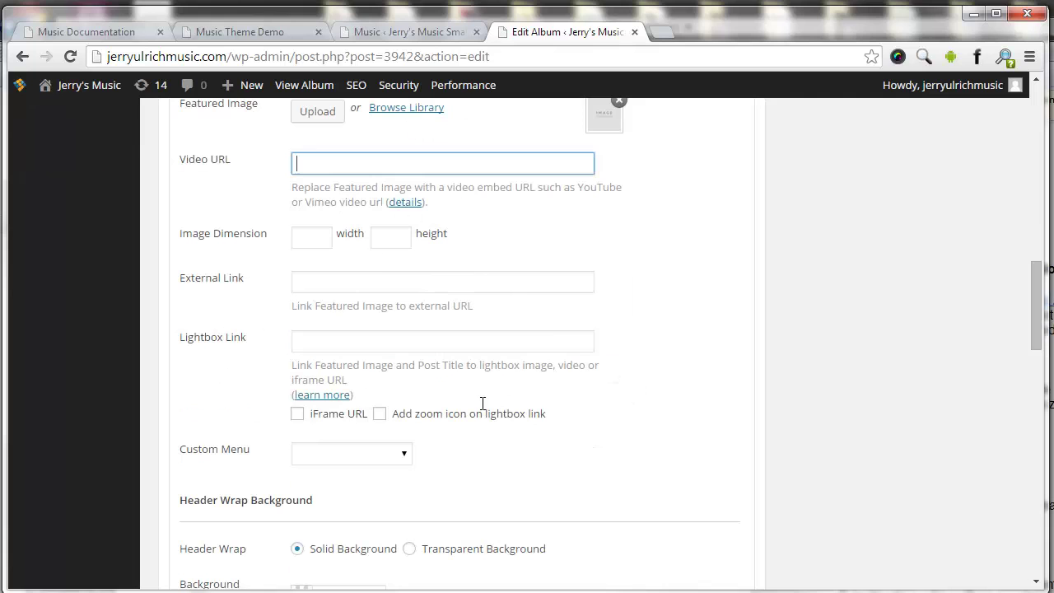
pyautogui.scroll(-2, 489, 289)
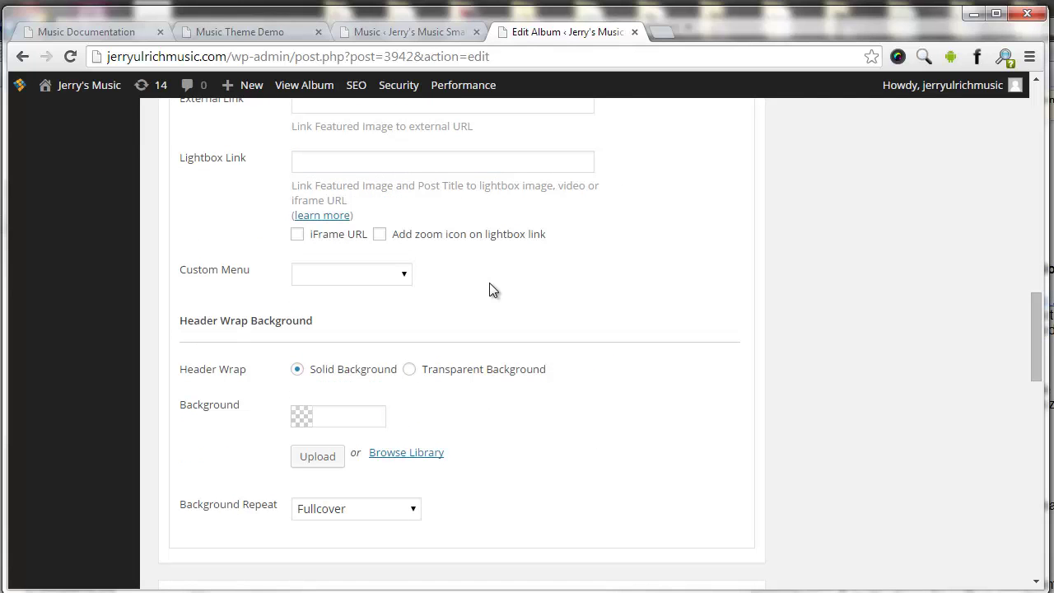
pyautogui.scroll(-2, 531, 321)
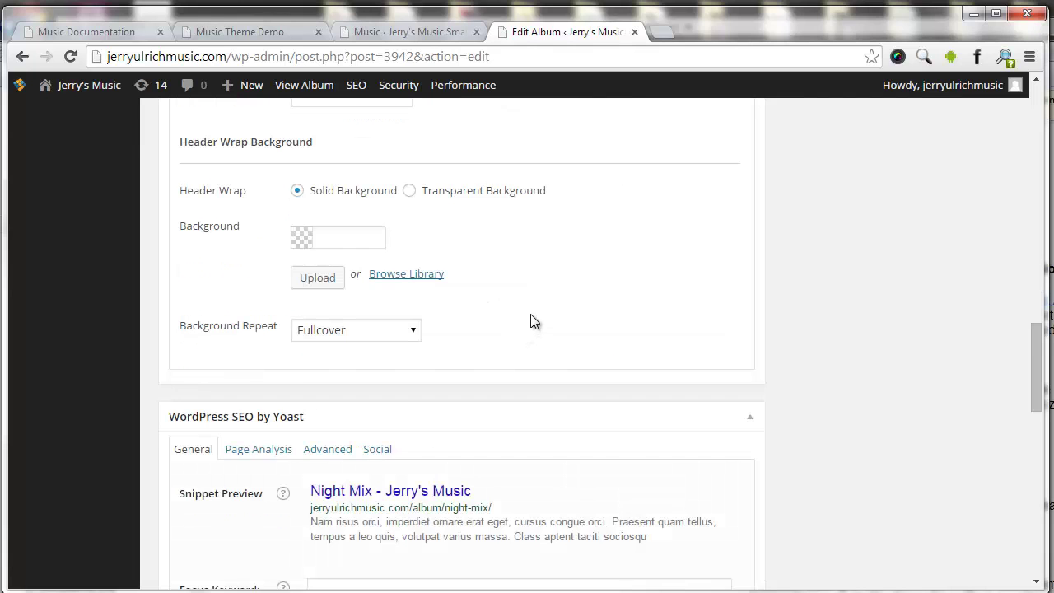
pyautogui.scroll(4, 531, 321)
pyautogui.scroll(4, 531, 321)
pyautogui.scroll(4, 531, 317)
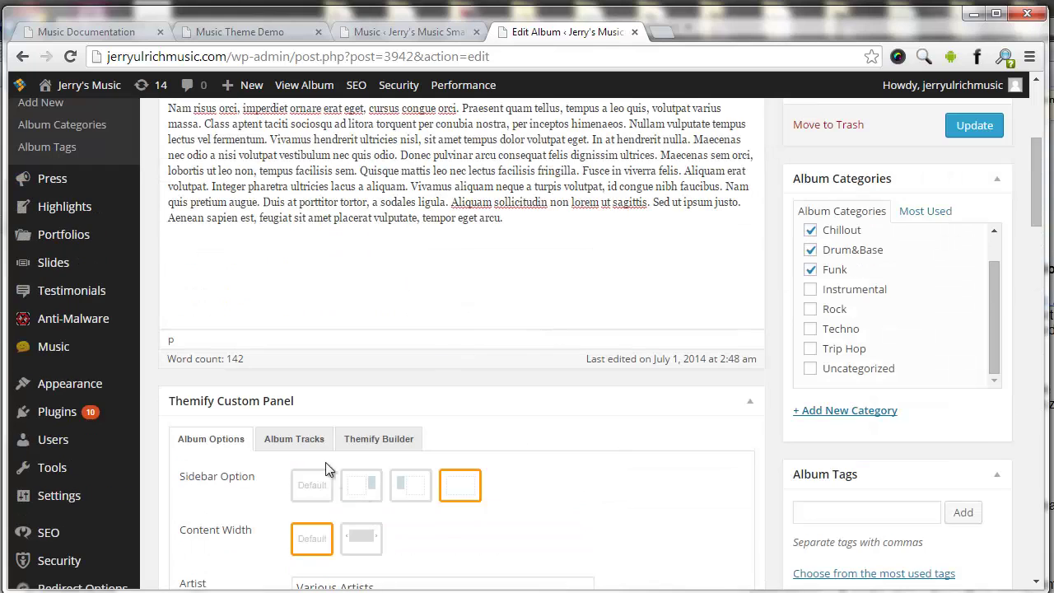
# - Inspect Track 1 'Helpless', its full song file path and the supported audio formats
pyautogui.click(298, 442)
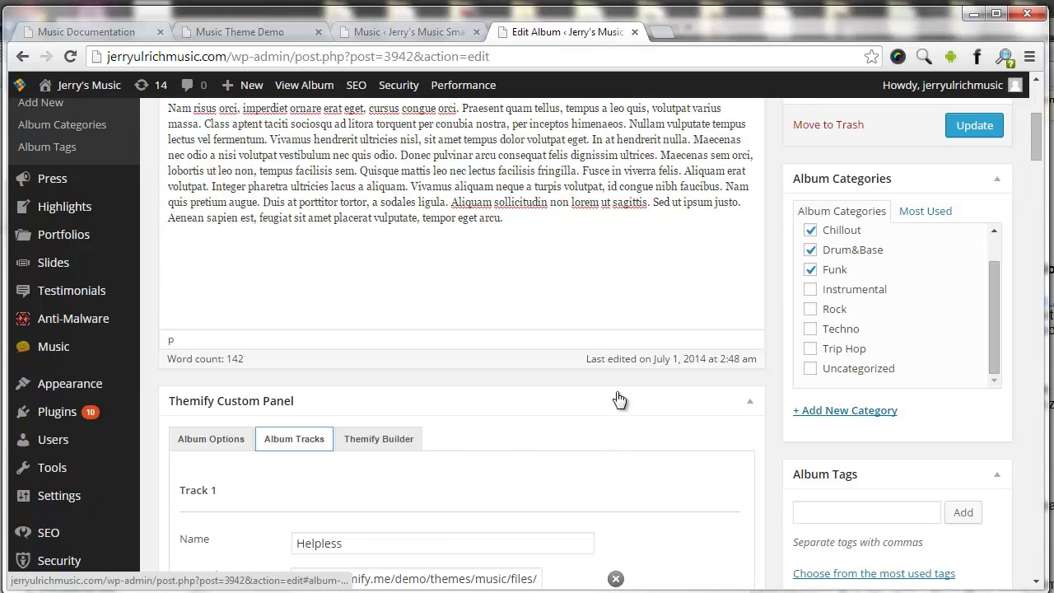
pyautogui.scroll(-2, 619, 399)
pyautogui.click(420, 367)
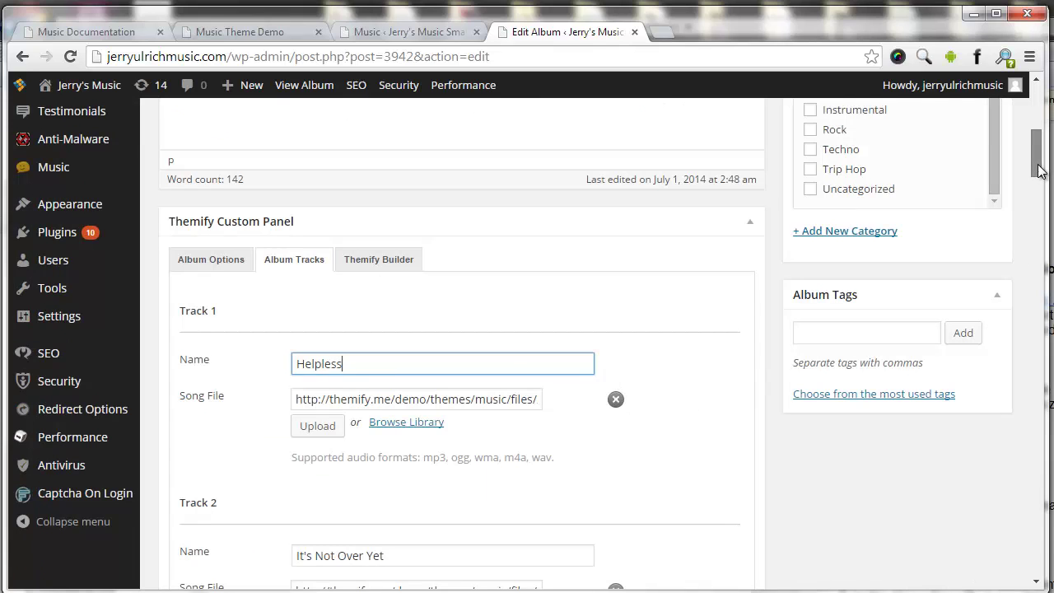
pyautogui.moveTo(1039, 170); pyautogui.dragTo(1039, 172)
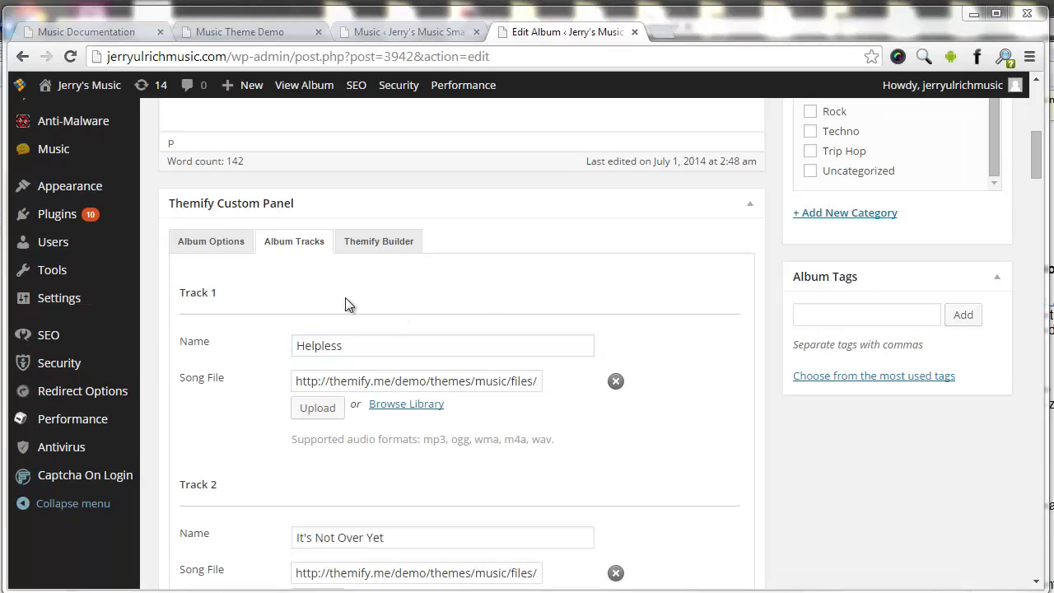
pyautogui.moveTo(298, 345); pyautogui.dragTo(344, 346)
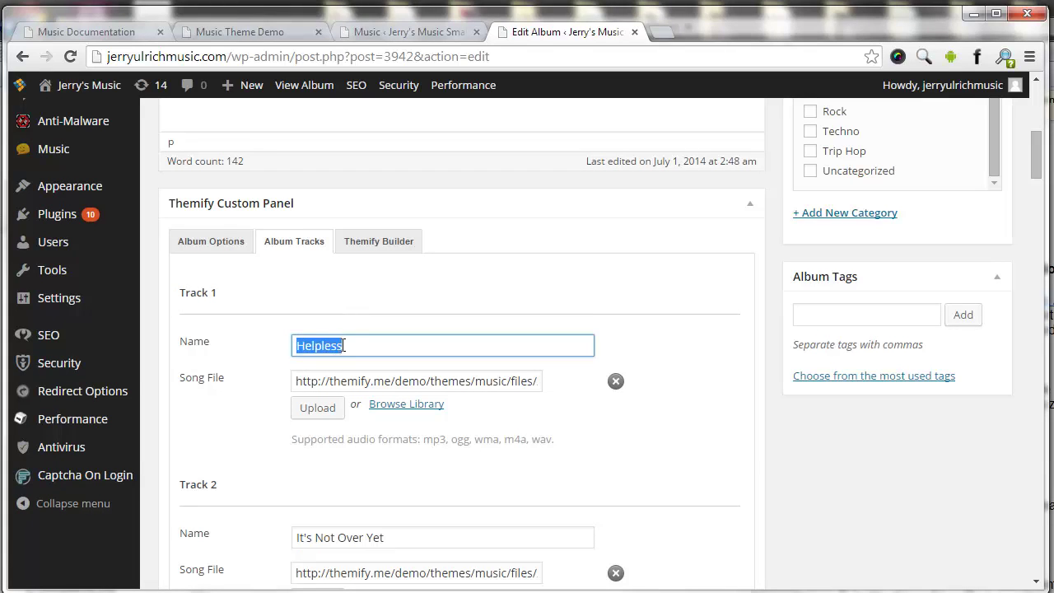
pyautogui.press('Right')
pyautogui.moveTo(424, 383); pyautogui.dragTo(588, 381)
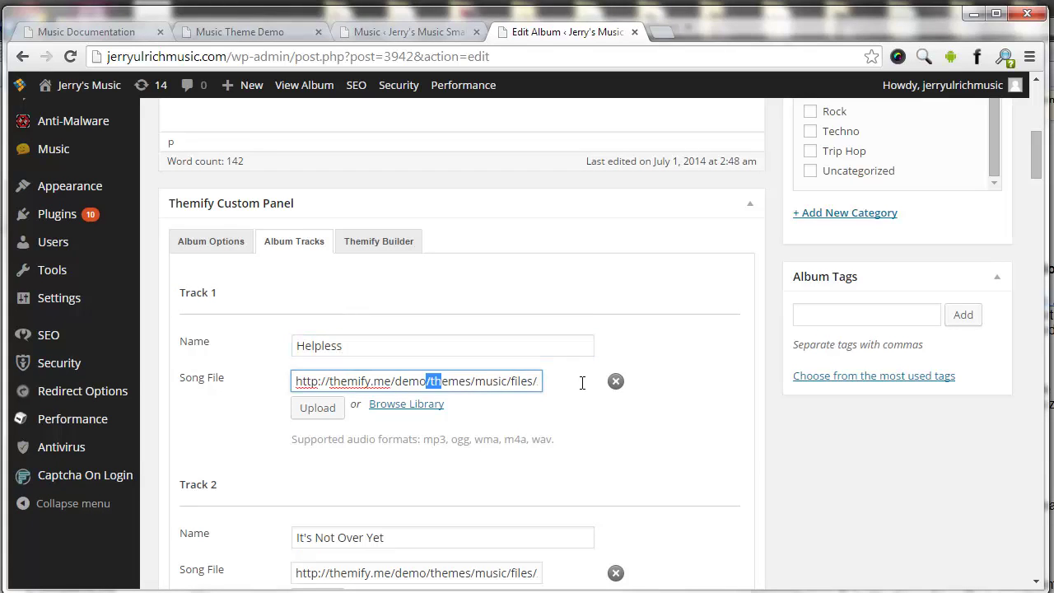
pyautogui.click(507, 380)
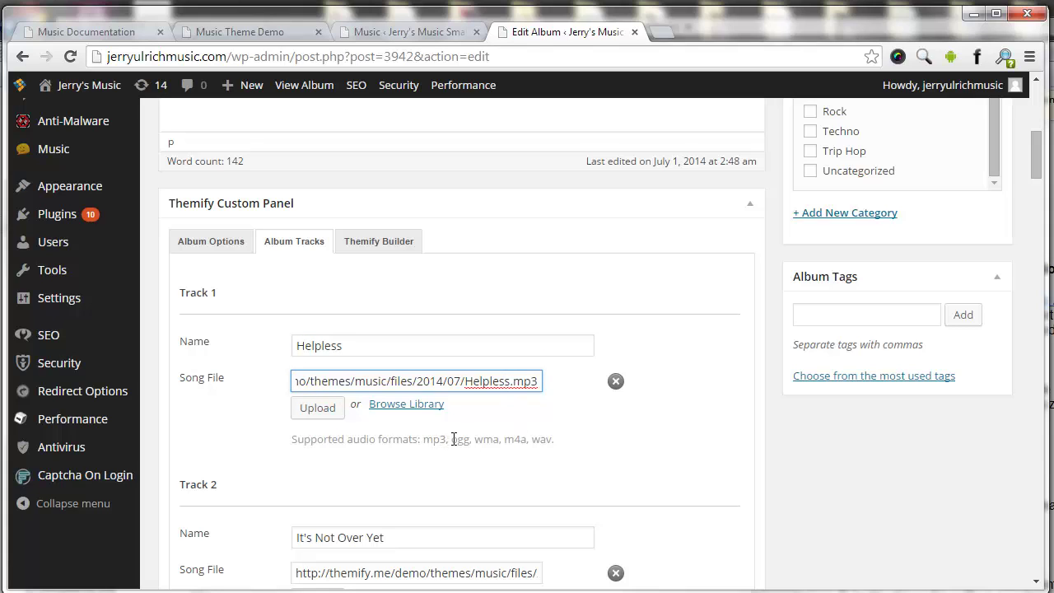
pyautogui.moveTo(452, 438); pyautogui.dragTo(525, 438)
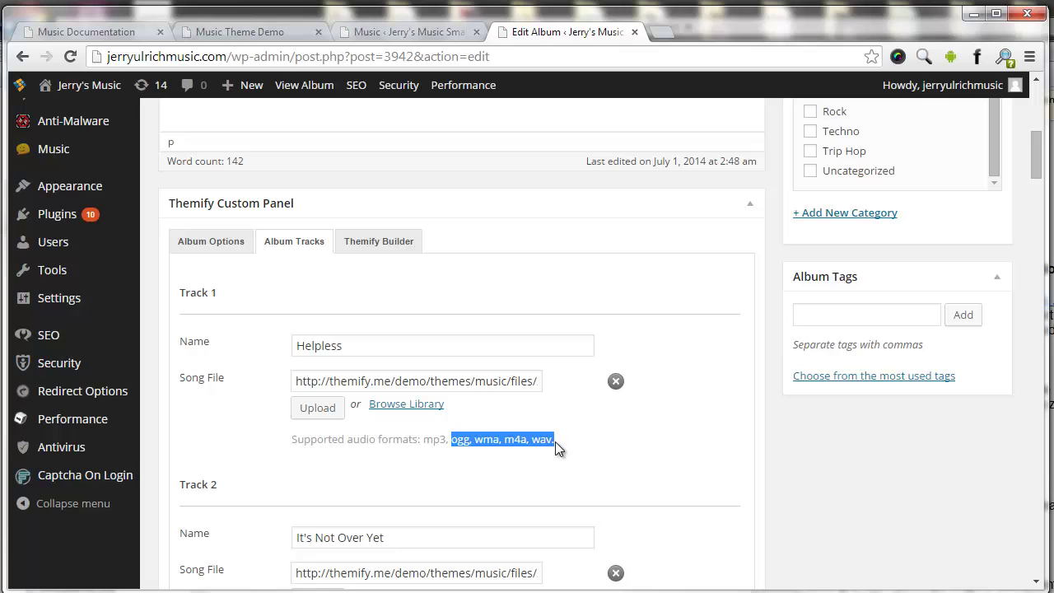
# - Scroll down the track list to the empty Track 9 and Track 10 slots
pyautogui.scroll(-4, 527, 391)
pyautogui.scroll(-3, 527, 387)
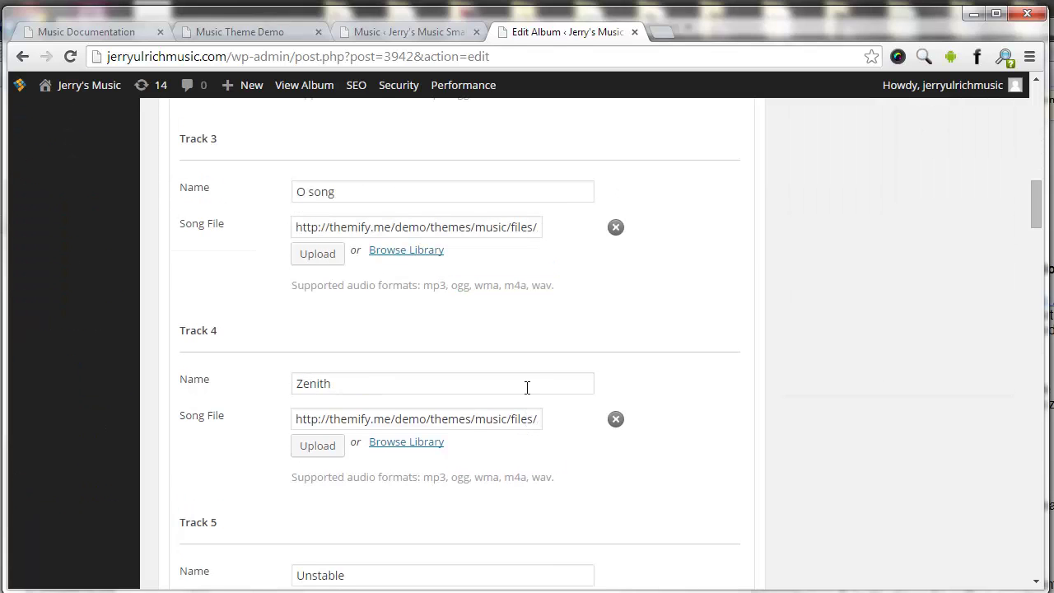
pyautogui.scroll(-2, 494, 370)
pyautogui.scroll(-4, 455, 355)
pyautogui.scroll(-2, 454, 355)
pyautogui.scroll(-4, 453, 354)
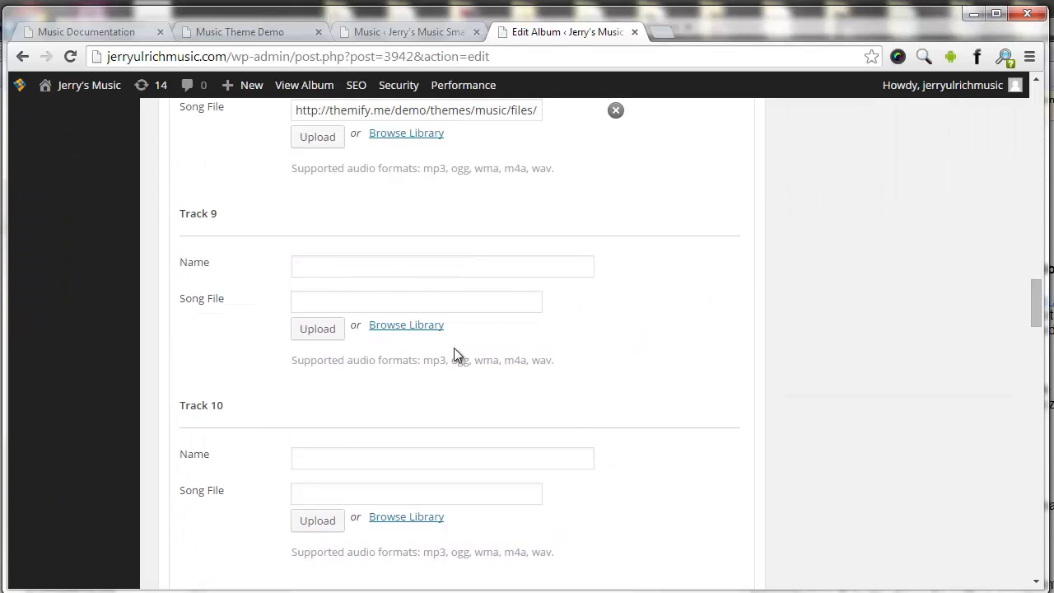
pyautogui.scroll(-2, 454, 355)
pyautogui.scroll(-2, 453, 355)
# - Reload the Music Theme Demo homepage with F5 and scroll down to its Albums carousel
pyautogui.click(431, 36)
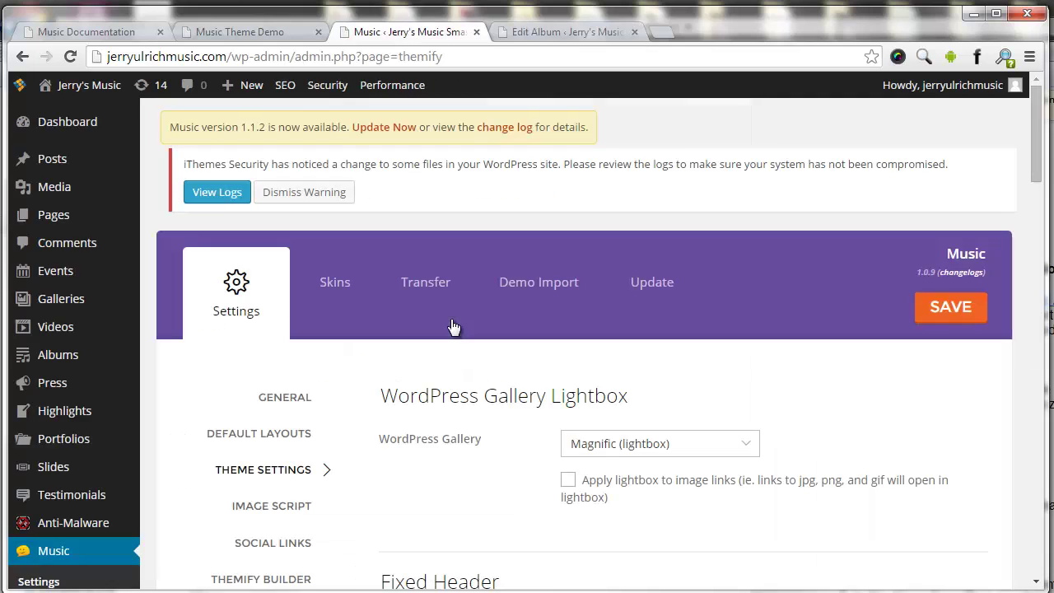
pyautogui.hotkey('ctrl', 'shift', 'Tab')
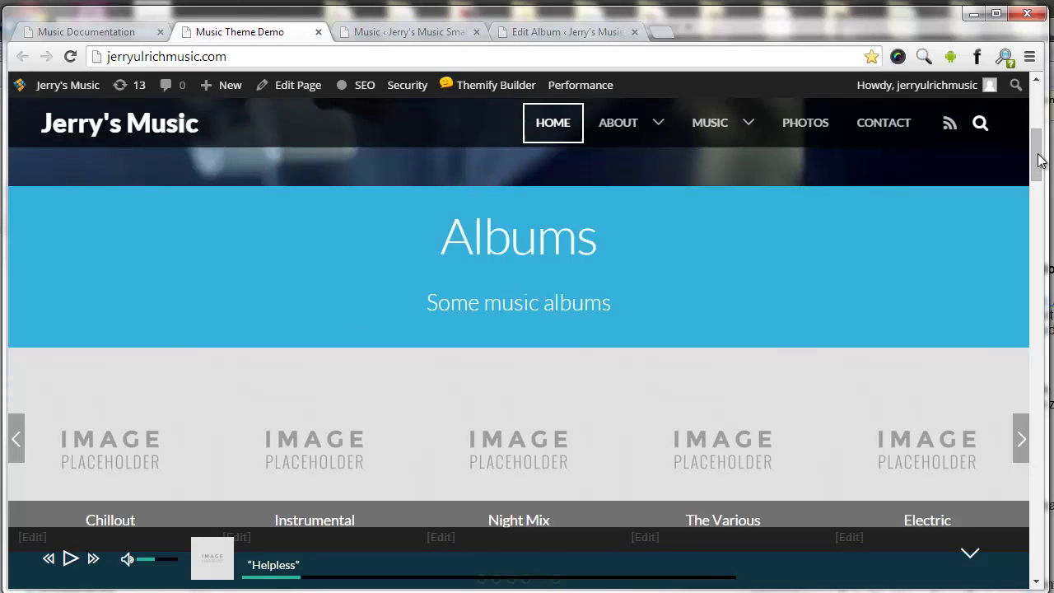
pyautogui.press('F5')
pyautogui.scroll(-3, 1042, 181)
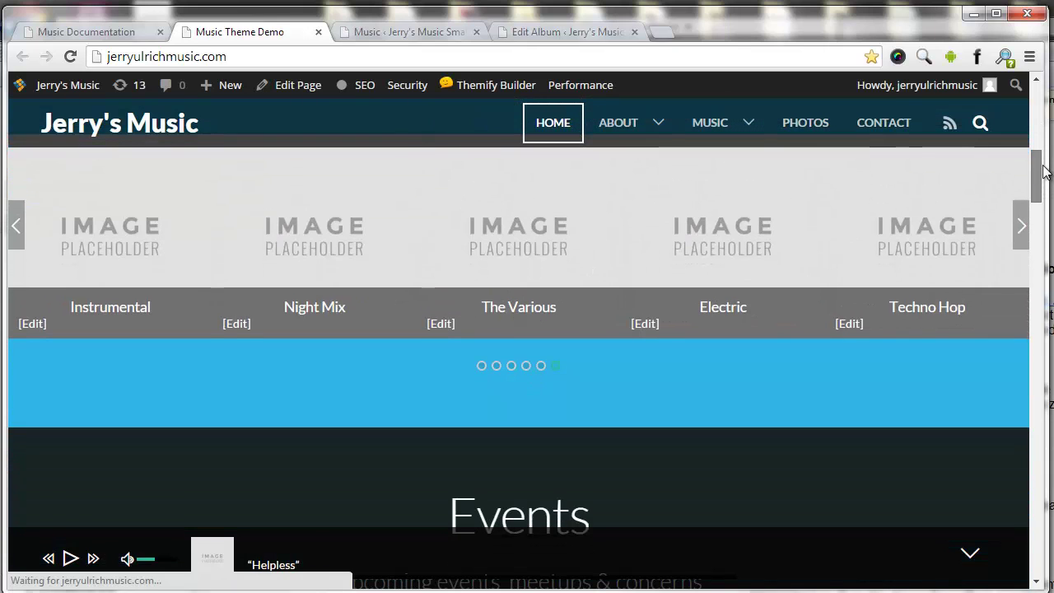
pyautogui.scroll(2, 1041, 177)
pyautogui.scroll(-1, 1042, 173)
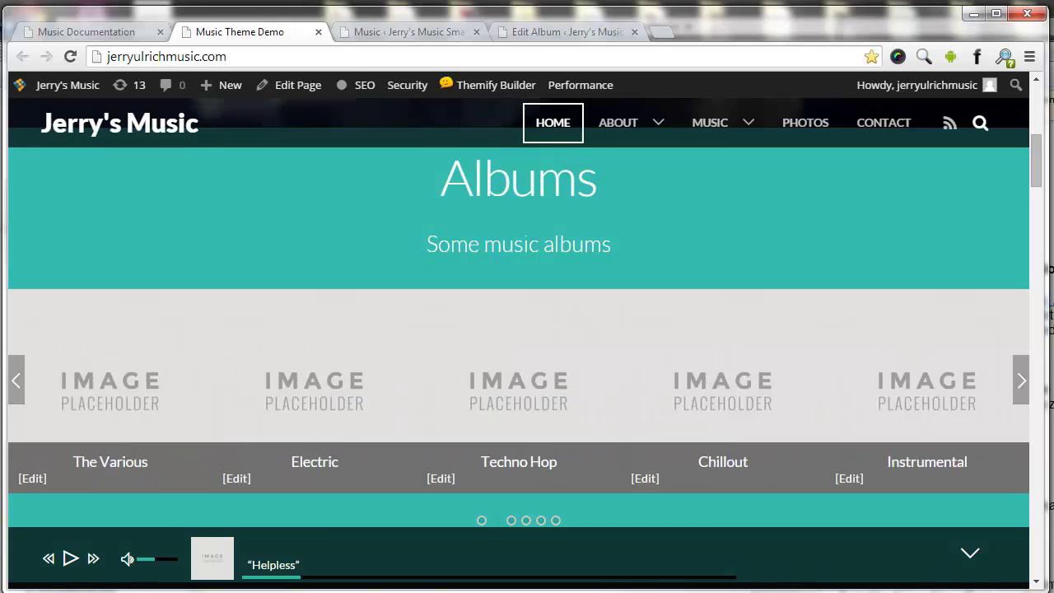
pyautogui.scroll(-1, 1041, 189)
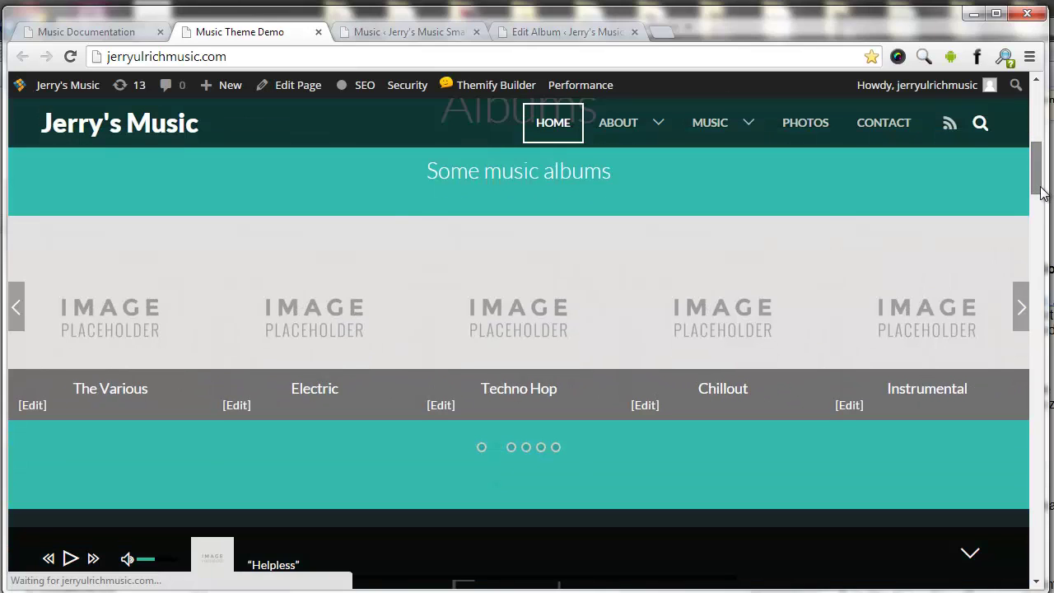
pyautogui.scroll(-1, 1042, 191)
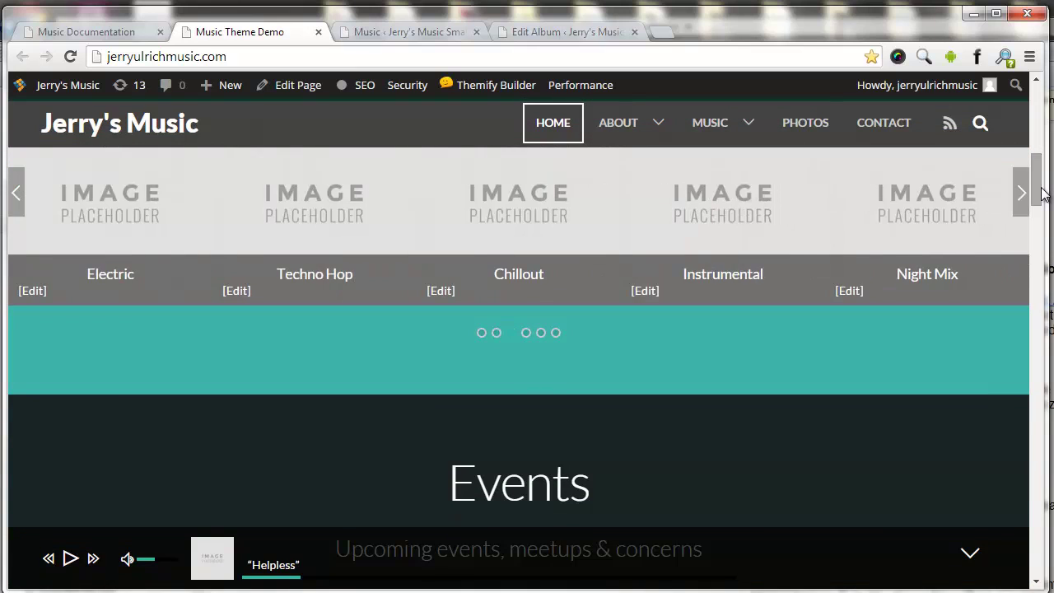